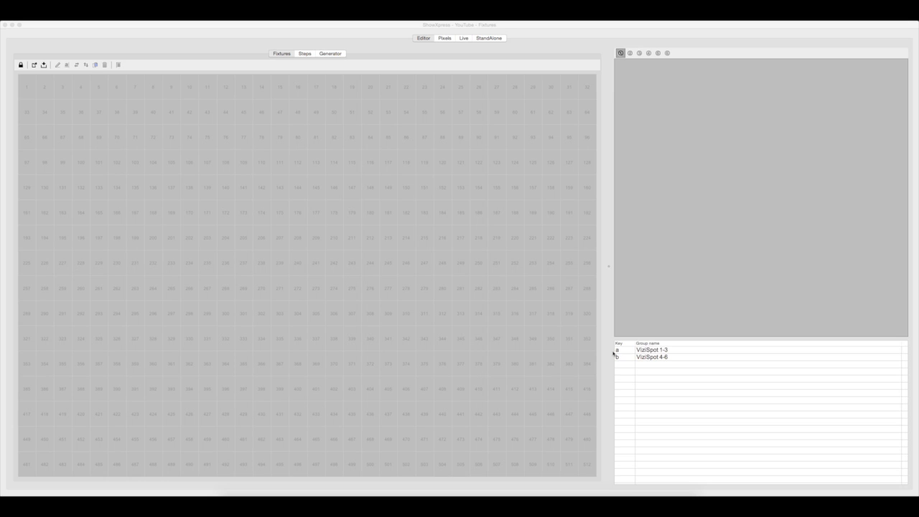
Delete both fixture groups, ViziSpot 1-3 and ViziSpot 4-6, from the group list.
click(646, 351)
right_click(645, 352)
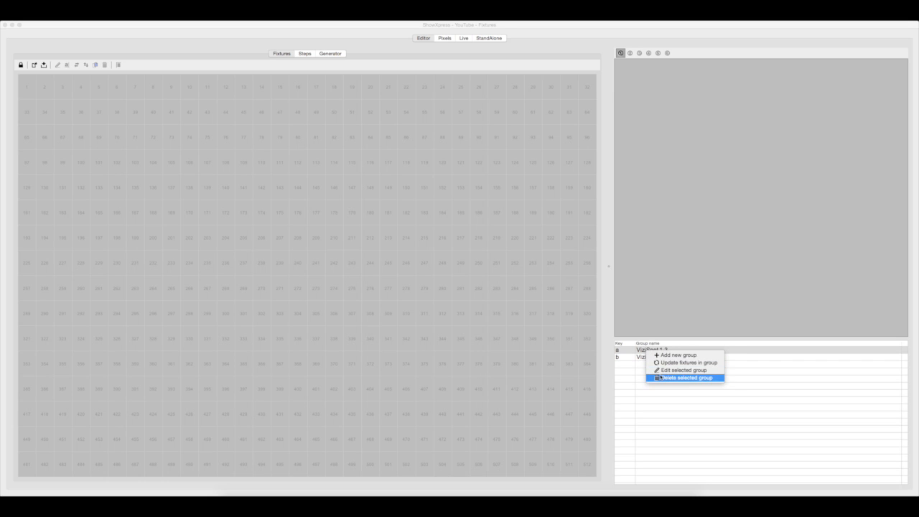
click(660, 377)
right_click(649, 351)
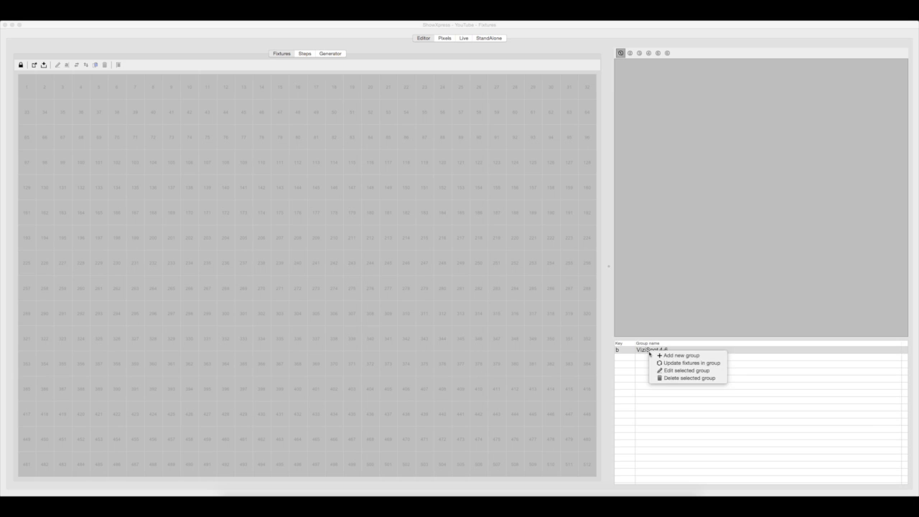
click(662, 378)
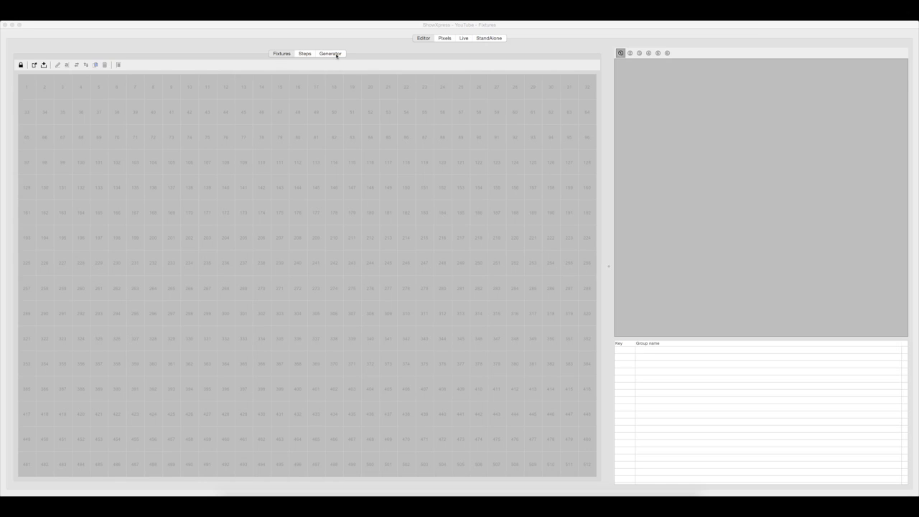
Look over the Pixels workspace, the Live workspace's button page and the available lightshow file commands.
click(442, 41)
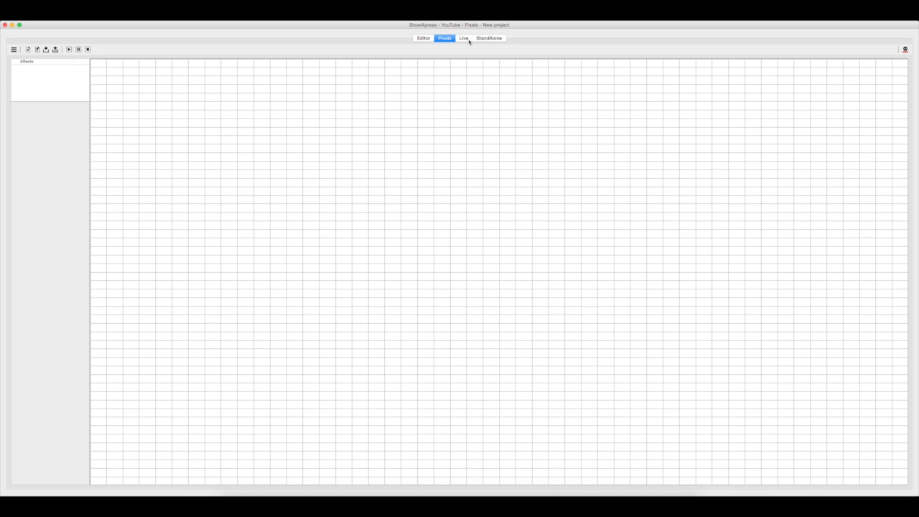
click(464, 39)
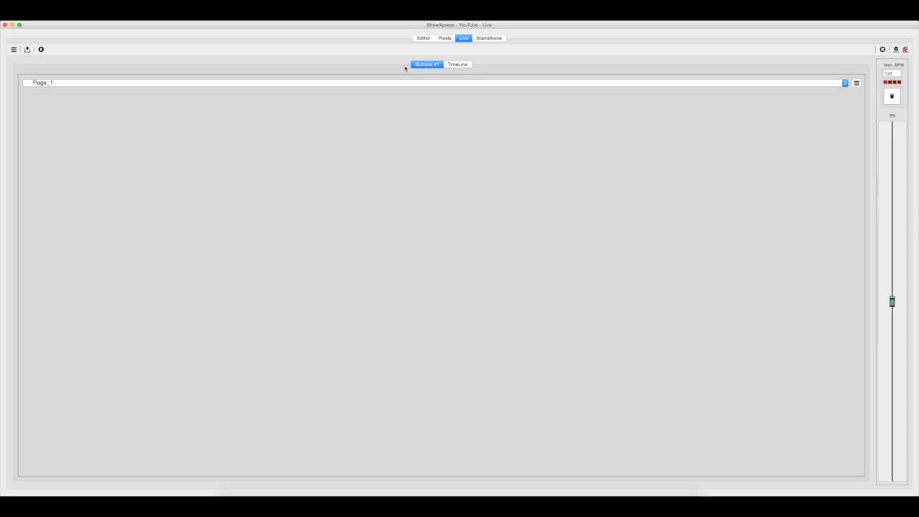
click(422, 65)
click(137, 21)
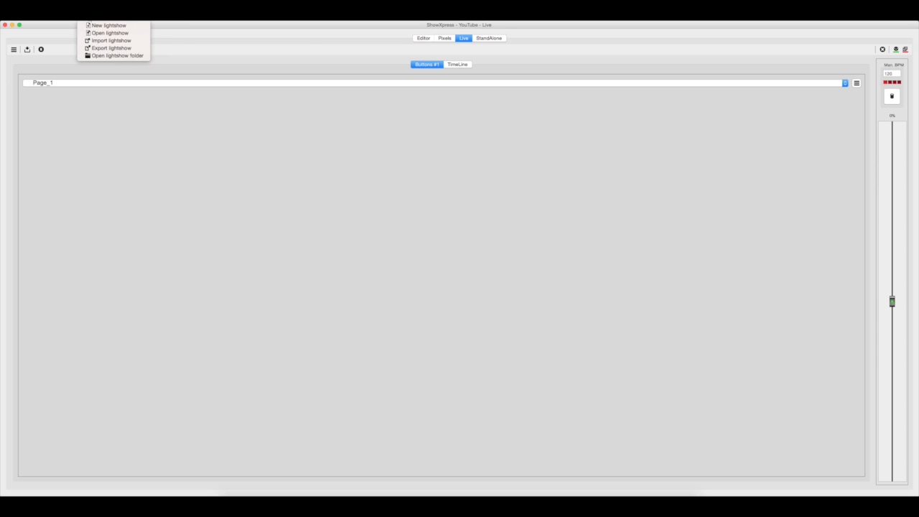
click(97, 88)
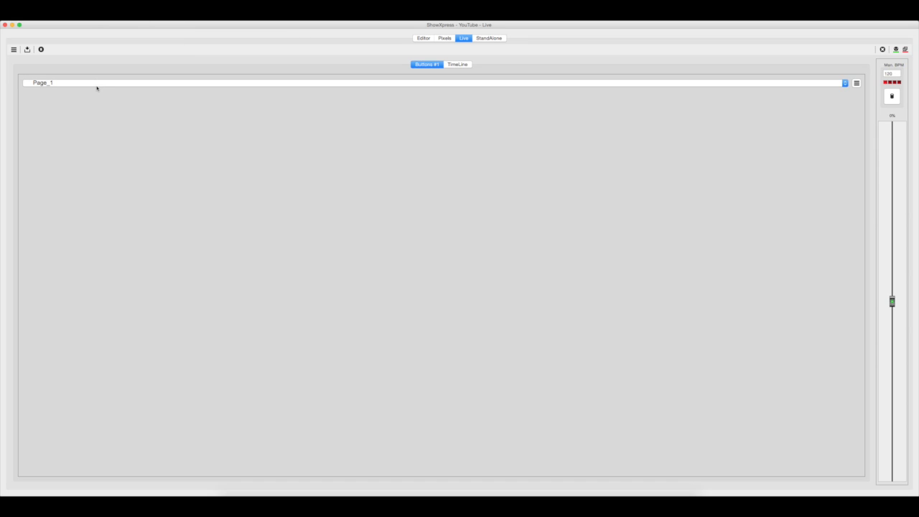
Set the Live button boards to 8 Boards for the first tab and 4 Boards for the second, and check both layouts.
click(13, 49)
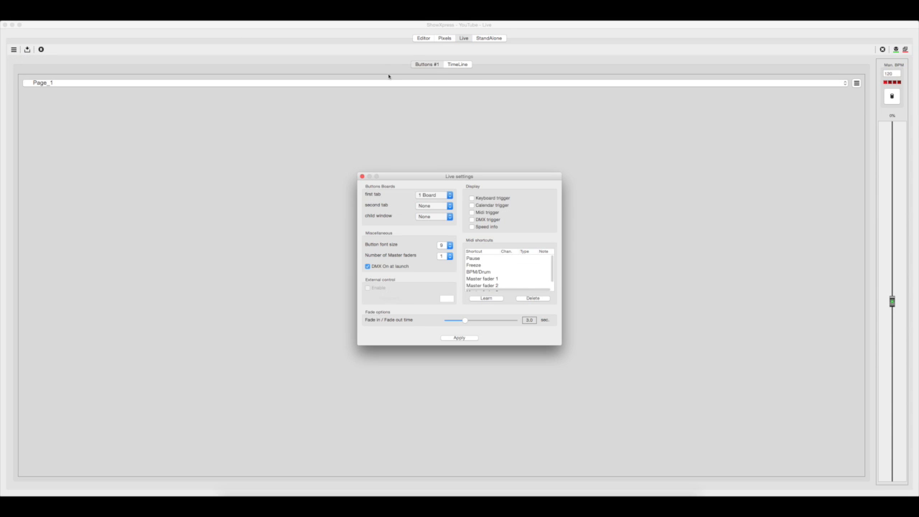
click(433, 205)
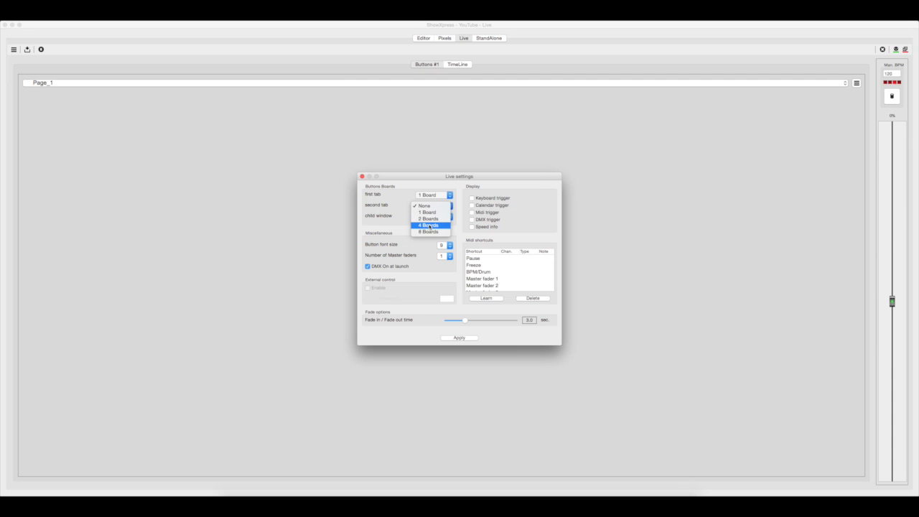
click(427, 196)
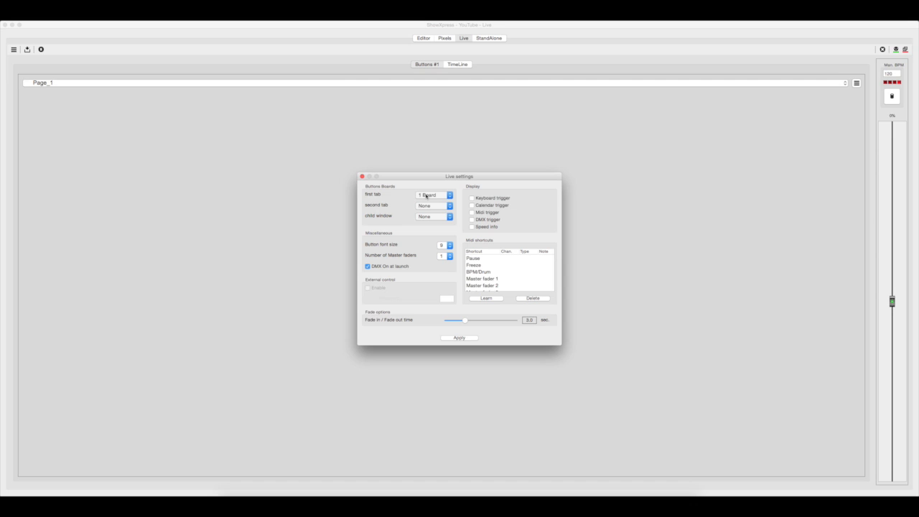
click(426, 196)
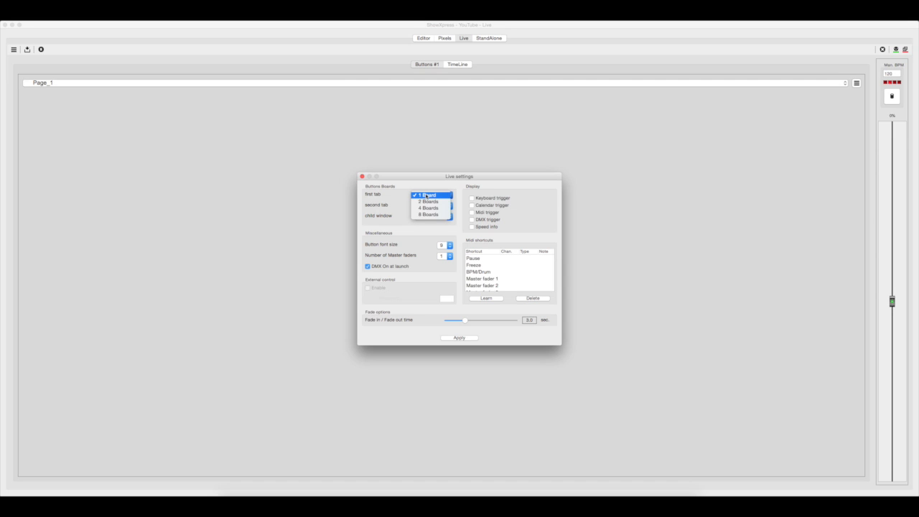
click(428, 213)
click(430, 206)
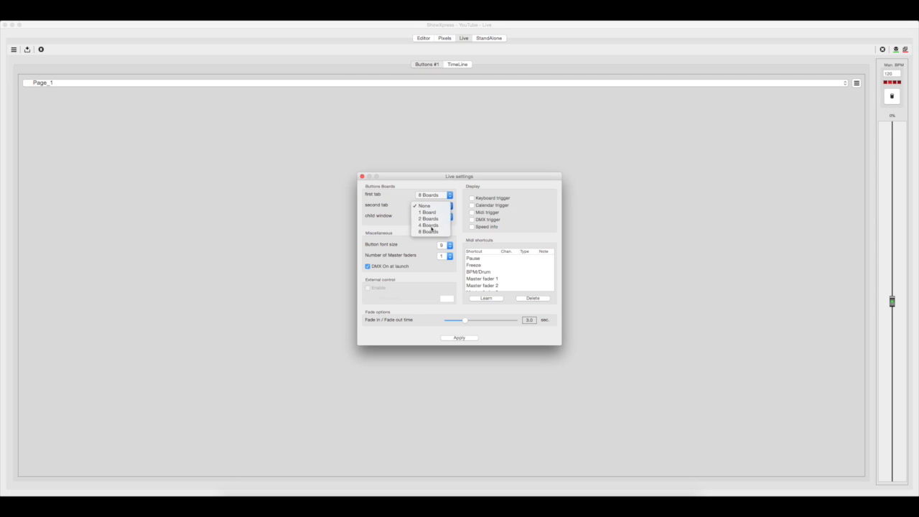
click(429, 224)
click(461, 339)
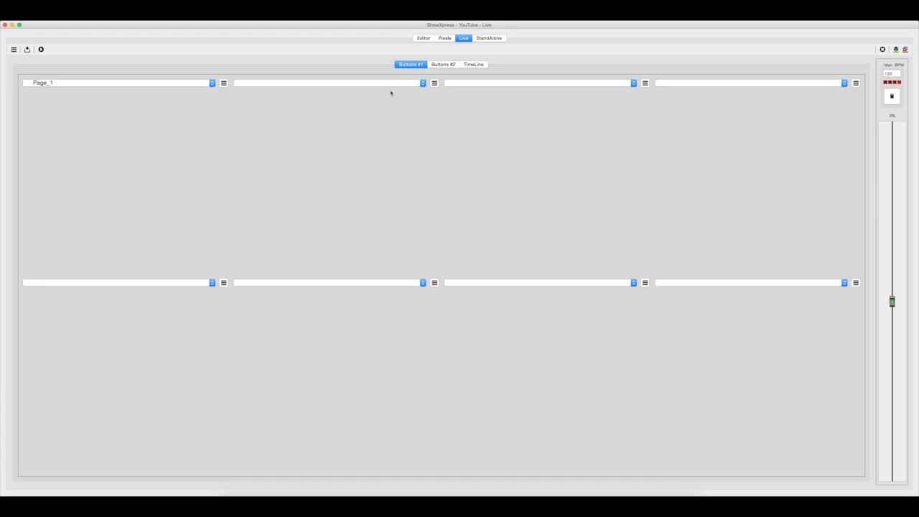
click(437, 64)
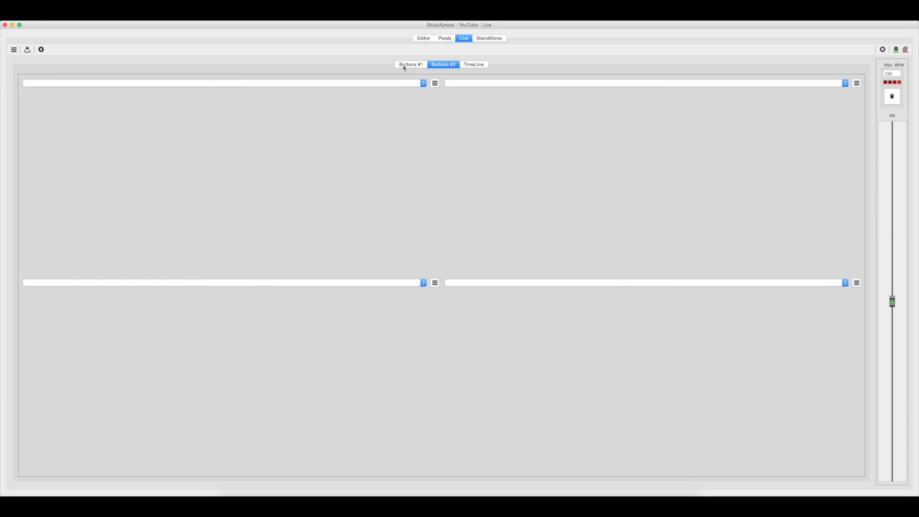
click(411, 65)
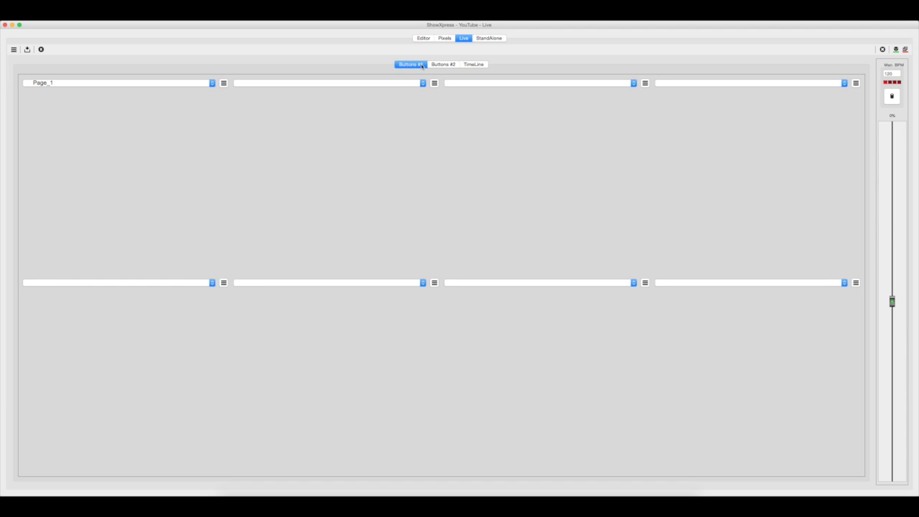
Set the child window to 8 Boards in the Live settings and apply the change.
click(12, 49)
click(38, 56)
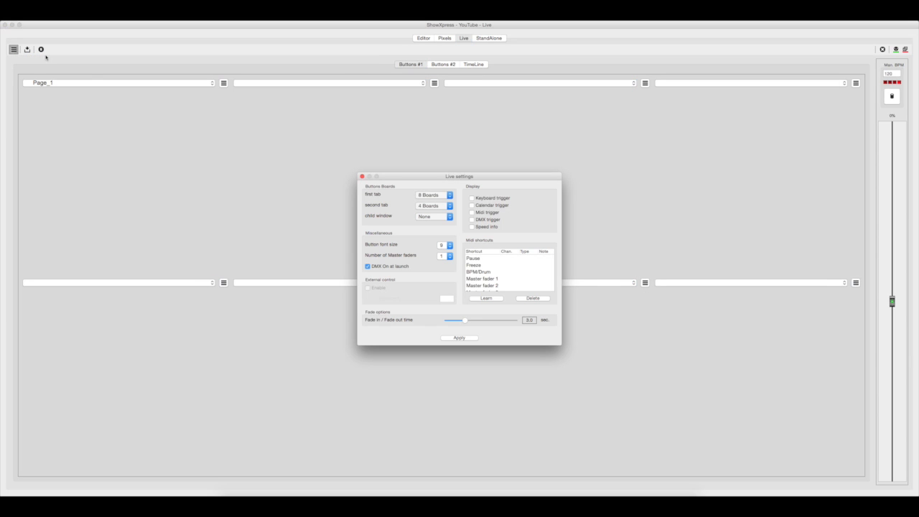
click(440, 216)
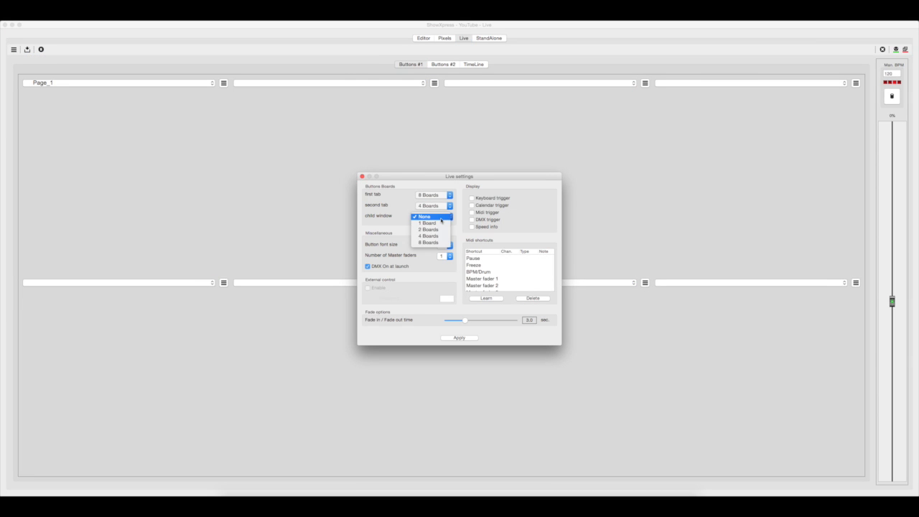
click(439, 244)
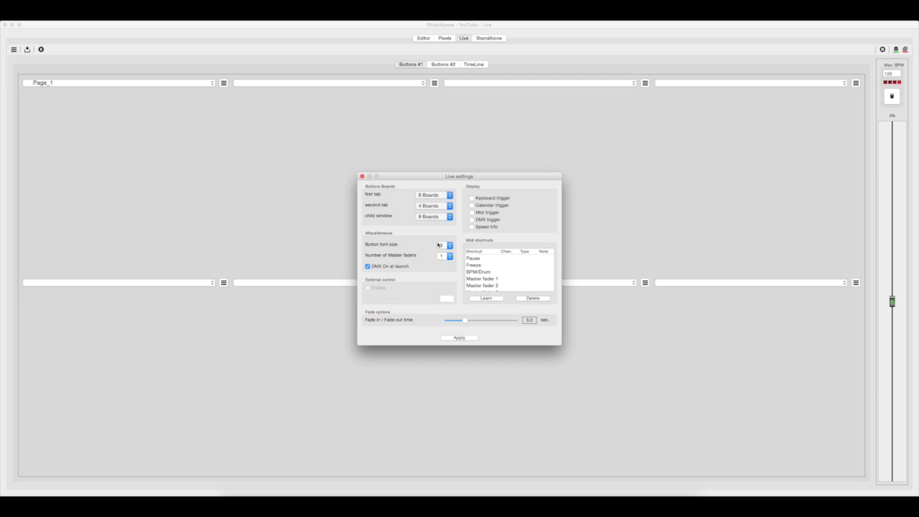
click(463, 338)
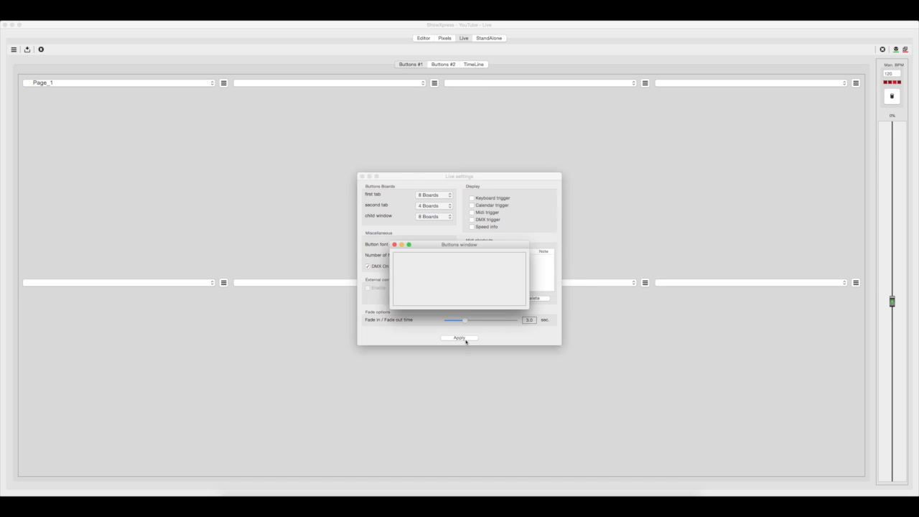
Enlarge and reposition the separate Buttons window to examine its boards, and close it.
drag(435, 245, 390, 205)
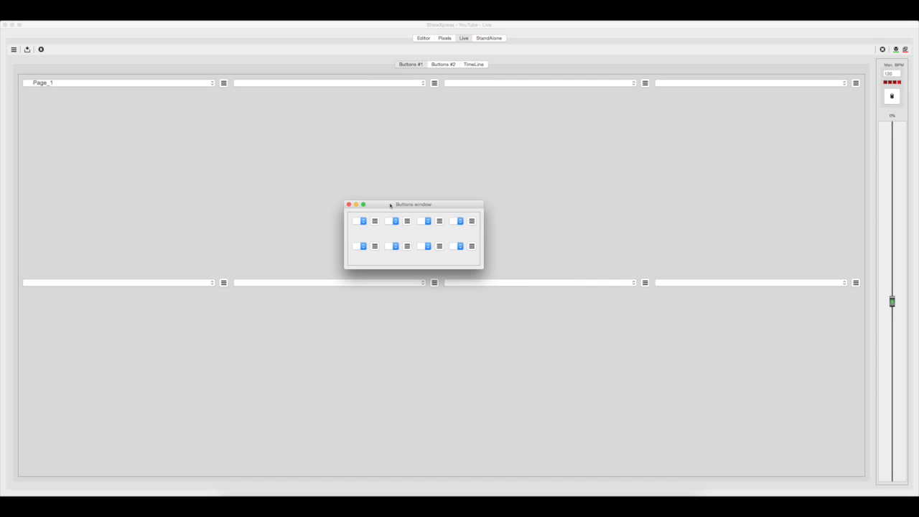
drag(481, 264, 710, 480)
drag(569, 208, 594, 141)
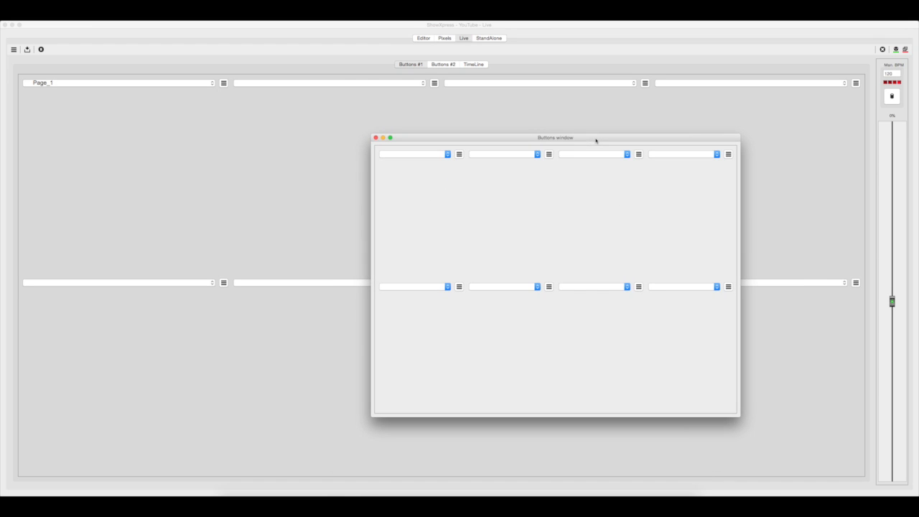
click(375, 137)
Set the child window to None in the Live settings and apply the change.
click(13, 49)
click(13, 49)
click(33, 55)
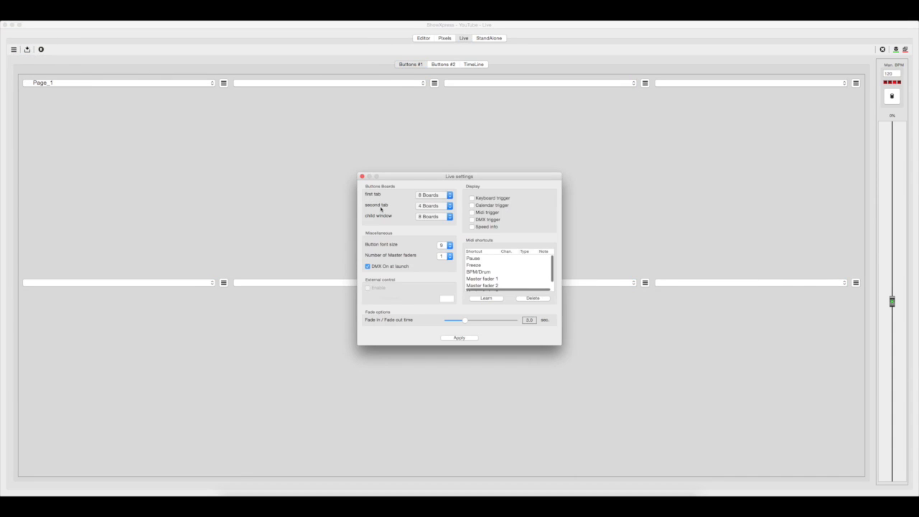
click(439, 219)
click(434, 190)
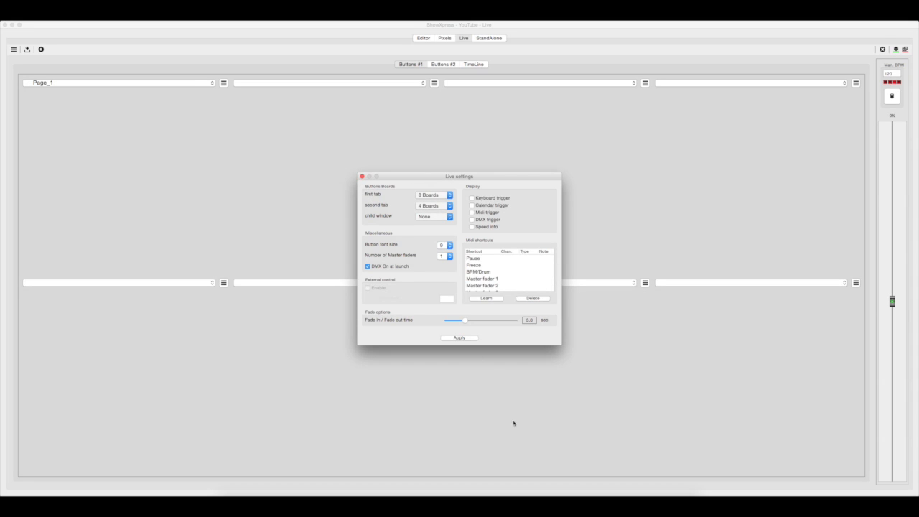
click(452, 338)
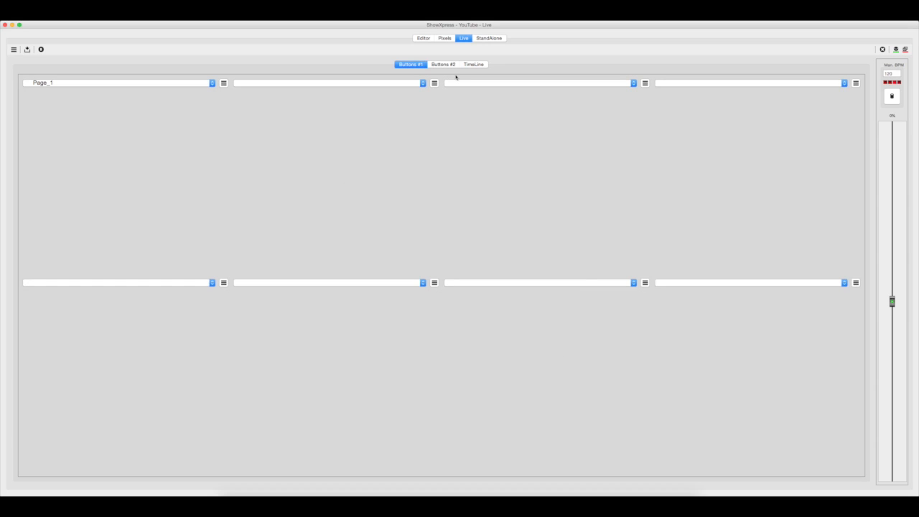
Open the Add fixtures window for the editor's fixtures and move it clear of the centre.
click(422, 38)
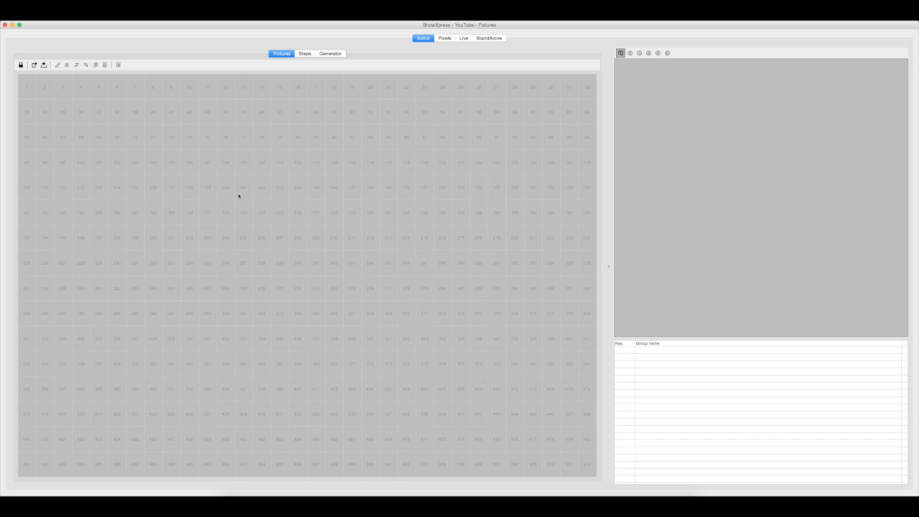
click(43, 64)
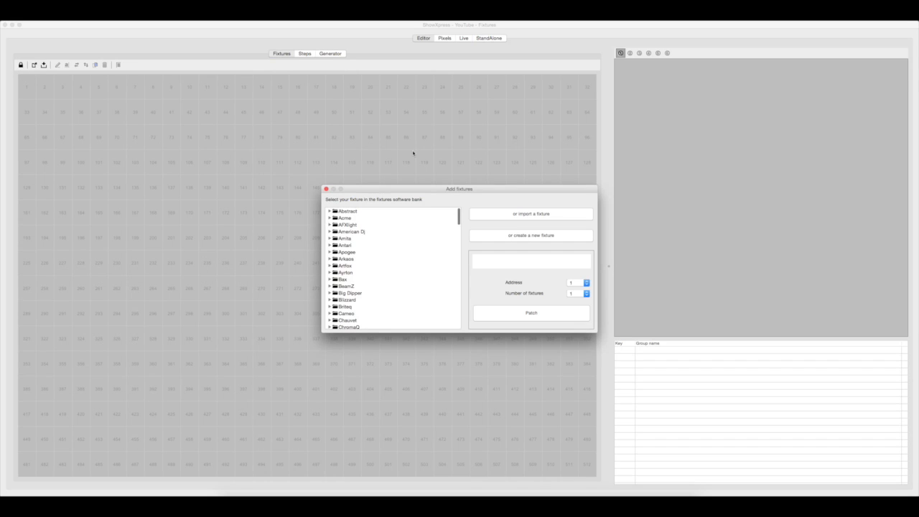
drag(439, 188, 378, 120)
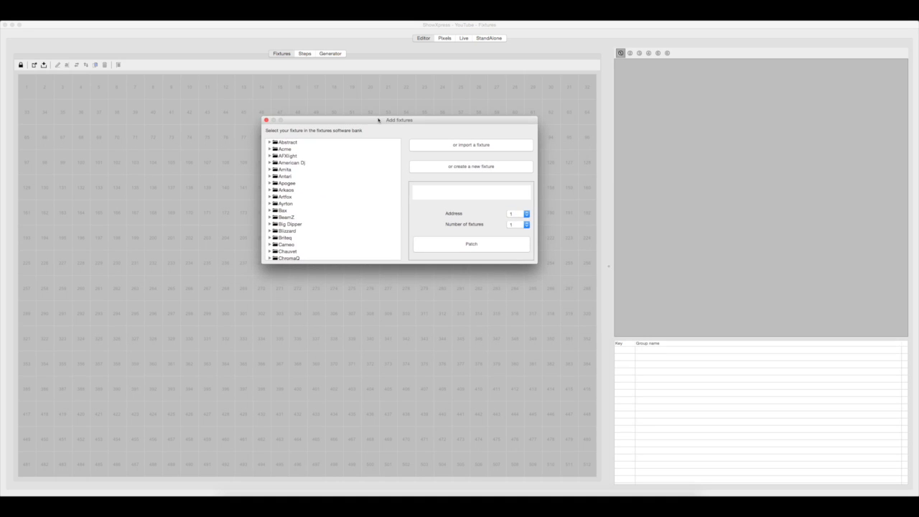
Examine the manufacturers in the fixture bank and the file dialog for importing a fixture, and cancel the import.
scroll(308, 208, down, 1)
scroll(308, 209, down, 5)
scroll(308, 208, up, 5)
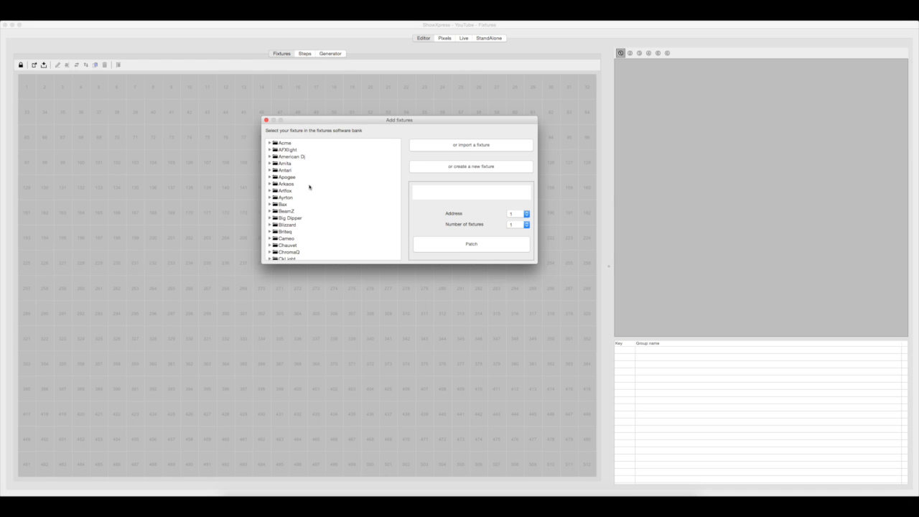
scroll(291, 195, down, 3)
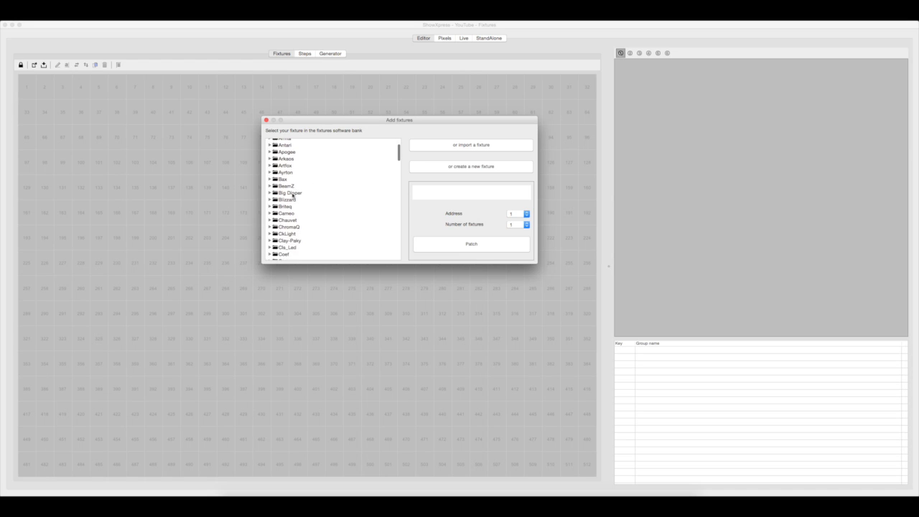
click(469, 145)
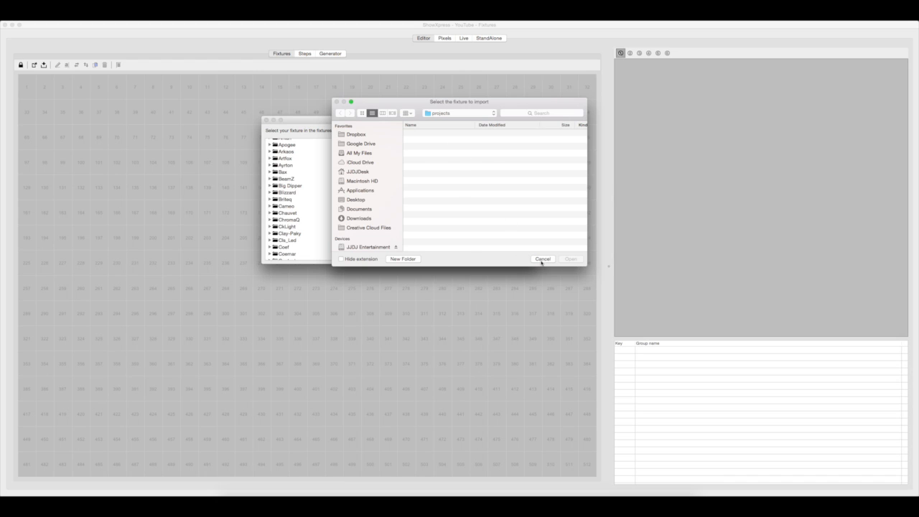
click(542, 259)
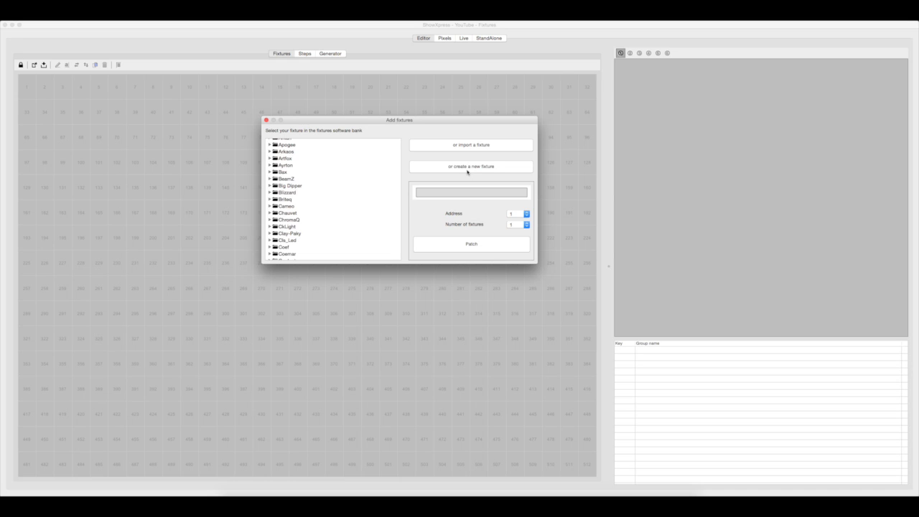
Find the manufacturer Martin in the fixture software bank and select its MAC101RGB fixture.
scroll(319, 226, down, 5)
scroll(319, 225, down, 3)
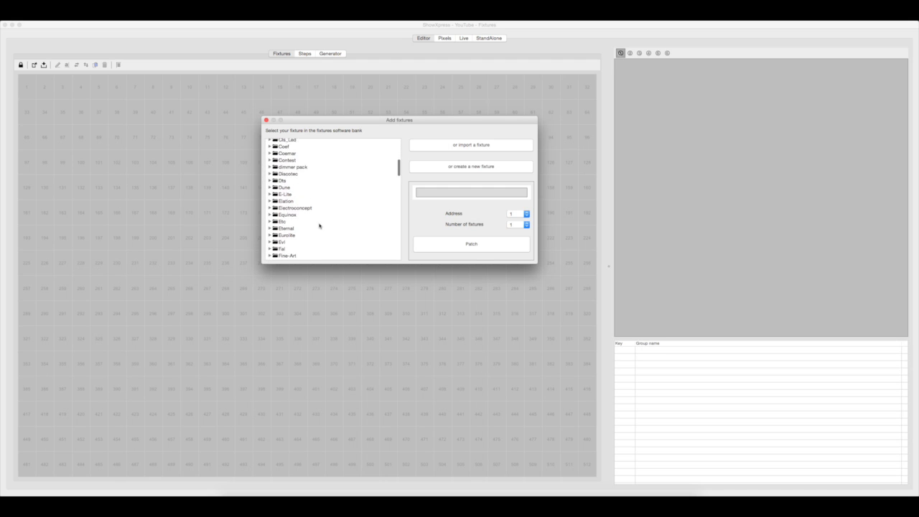
scroll(287, 201, down, 2)
click(287, 200)
scroll(287, 201, down, 6)
scroll(287, 202, up, 10)
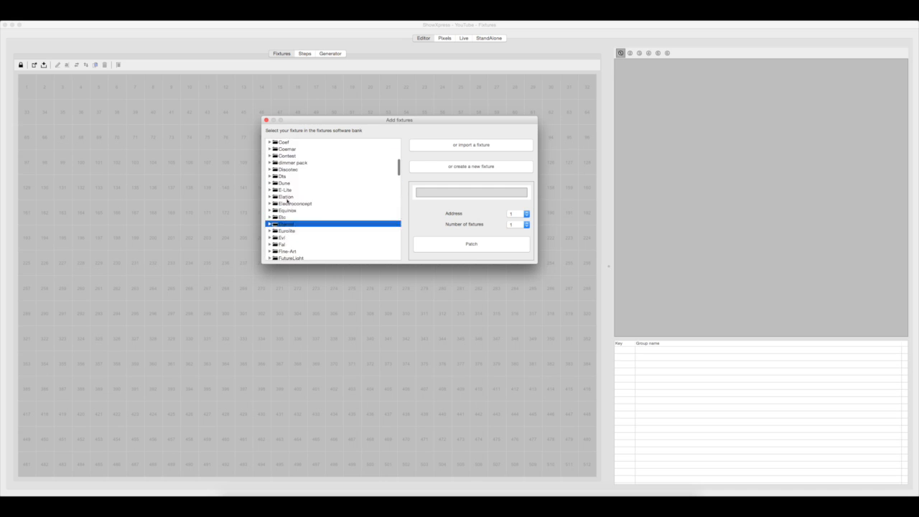
scroll(286, 202, down, 10)
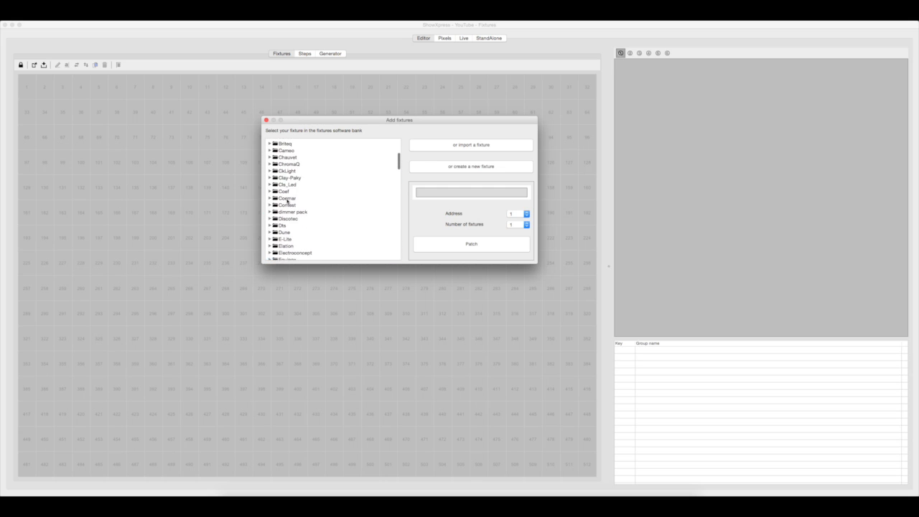
scroll(286, 203, down, 8)
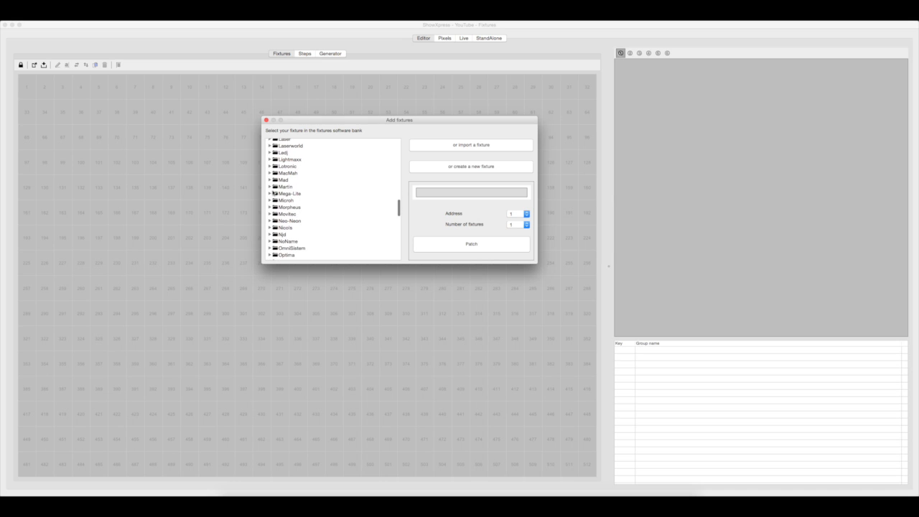
click(269, 186)
scroll(296, 221, down, 5)
scroll(296, 225, down, 5)
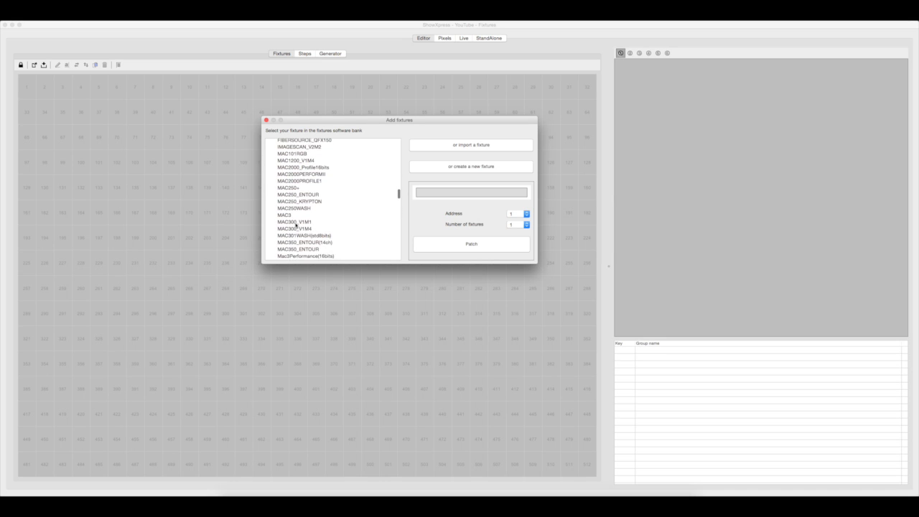
click(285, 166)
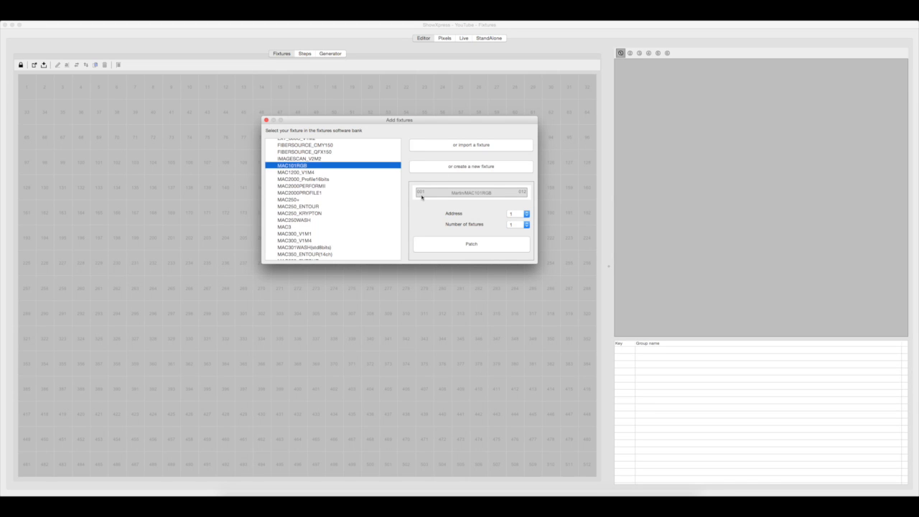
Examine the start addresses offered for the MAC101RGB, up to around 100, and leave the list without choosing one.
click(520, 213)
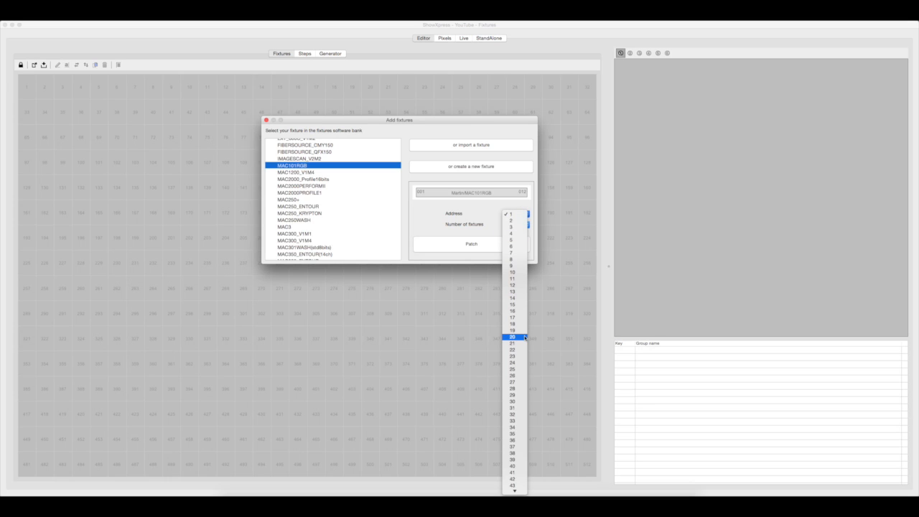
scroll(525, 337, down, 10)
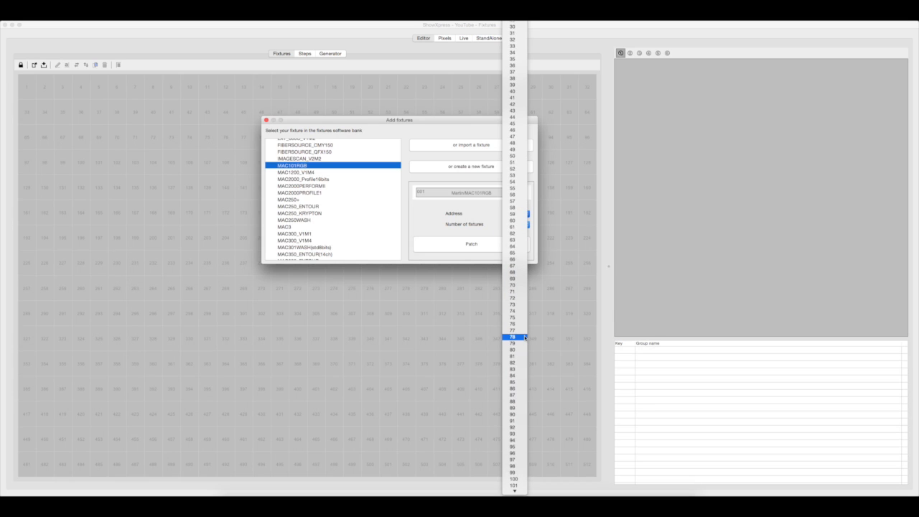
scroll(524, 336, down, 2)
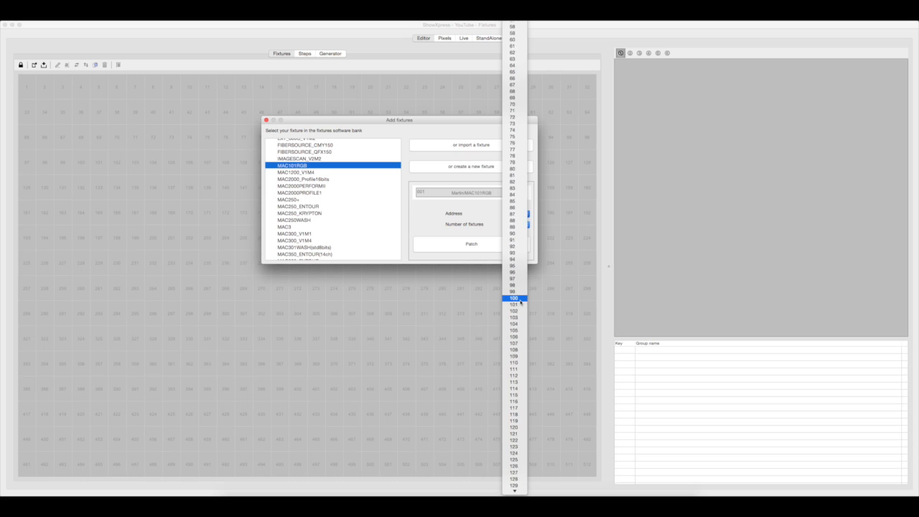
click(457, 220)
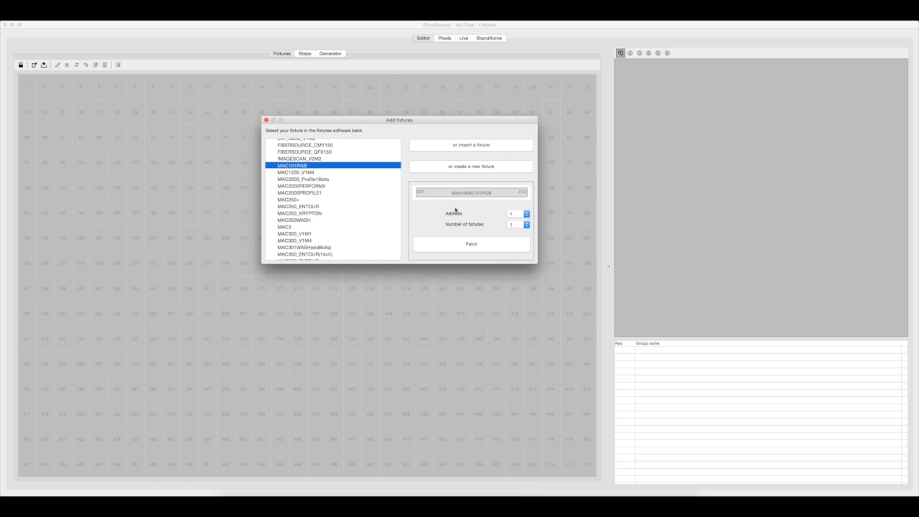
click(524, 214)
scroll(520, 333, down, 10)
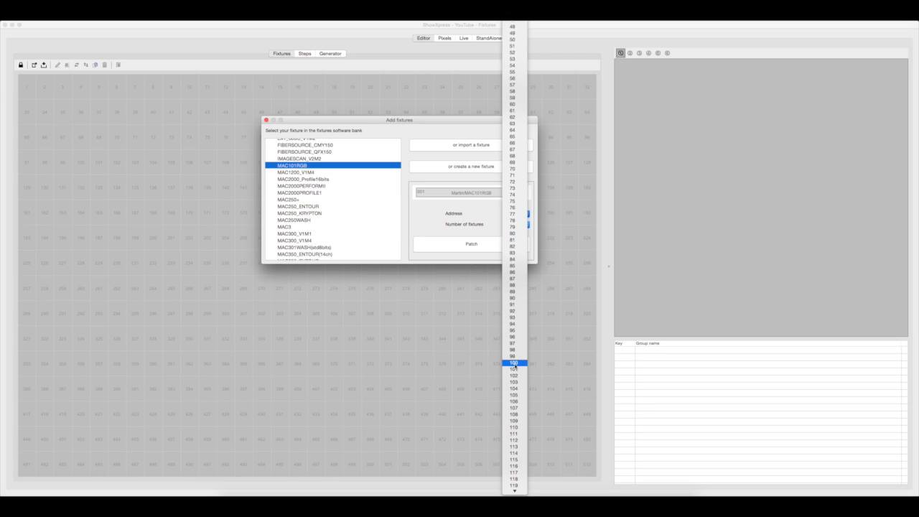
click(439, 220)
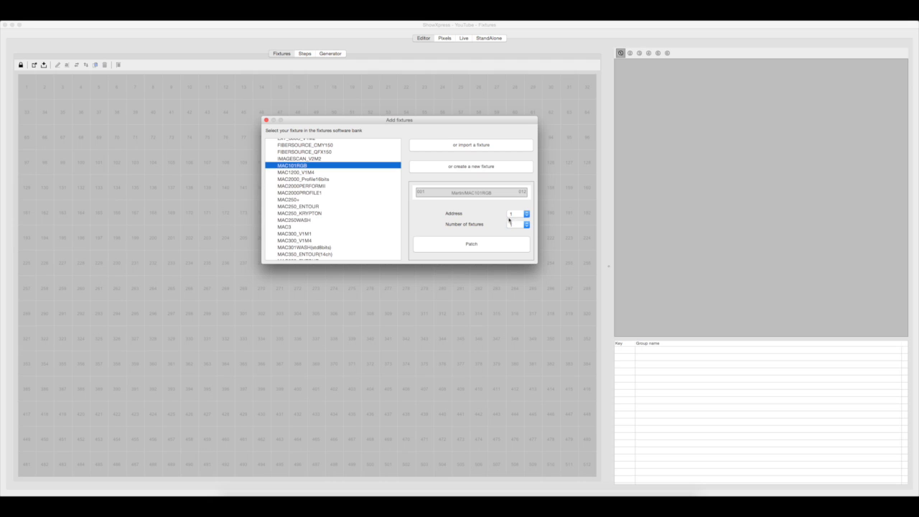
Try a quantity of 2 for the MAC101RGB and return the number of fixtures to 1.
click(515, 224)
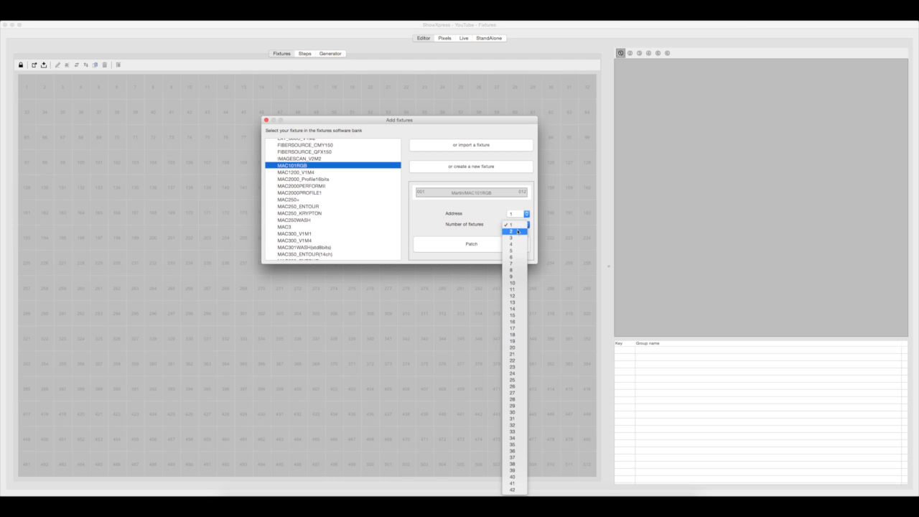
click(511, 230)
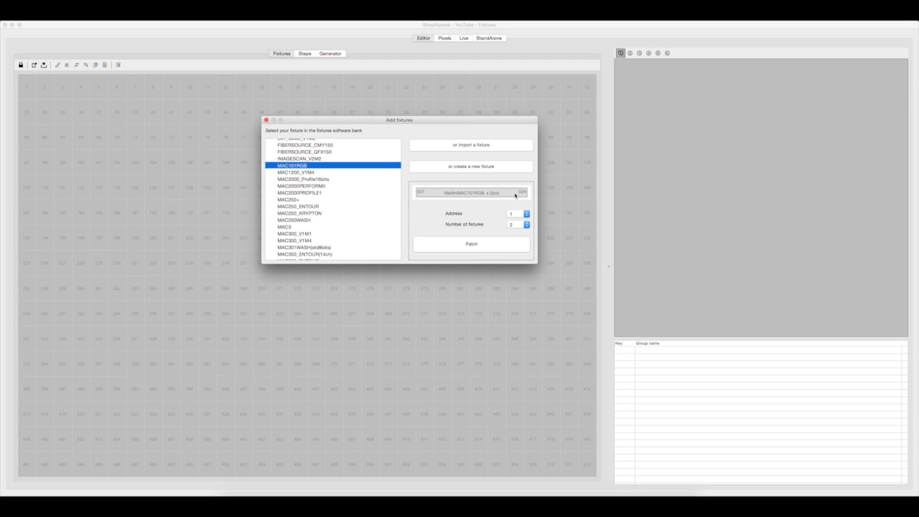
click(520, 224)
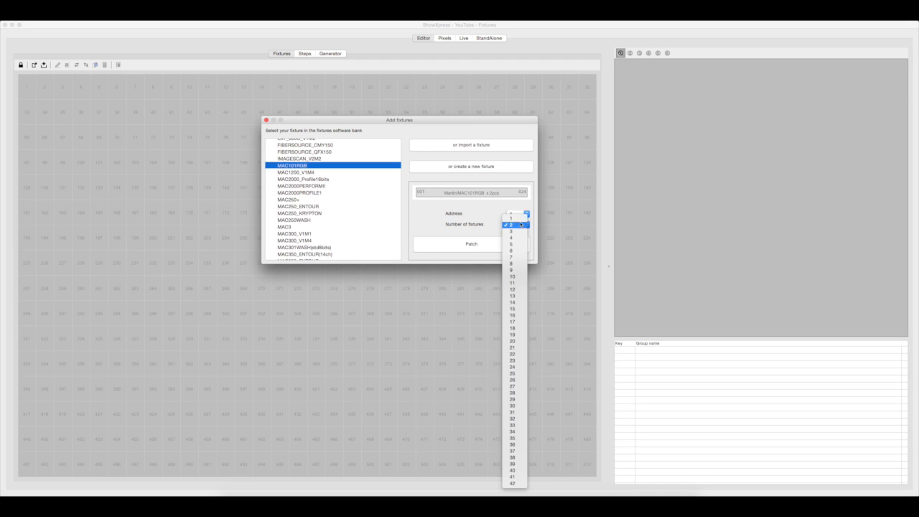
click(520, 218)
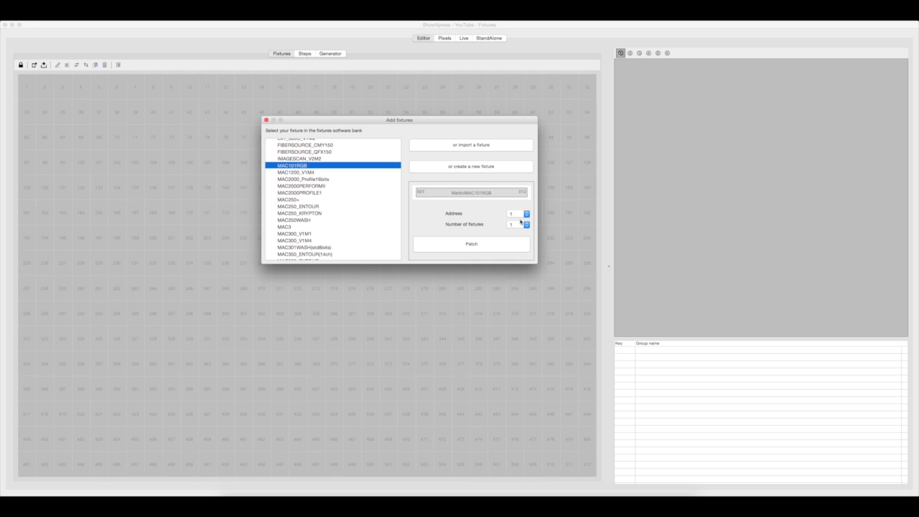
Set the number of MAC101RGB fixtures to 2 and patch them from address 1.
click(520, 223)
click(513, 229)
click(467, 246)
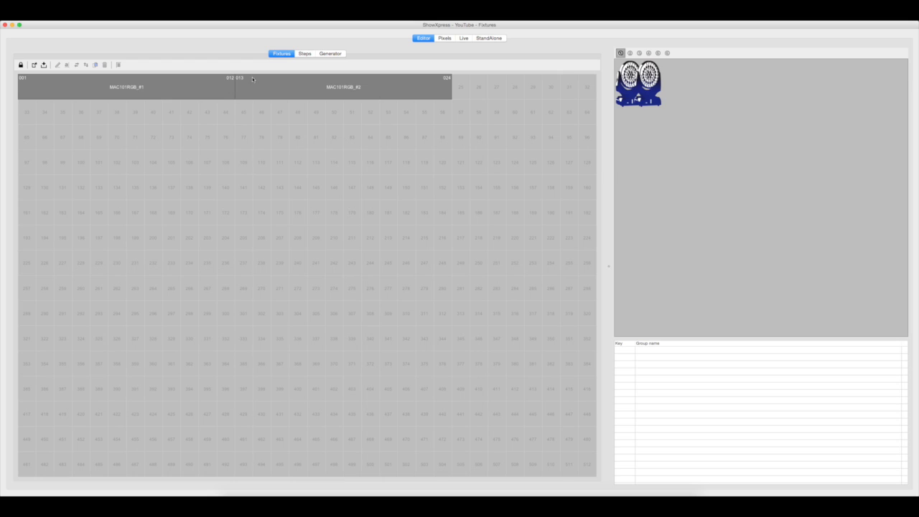
Add one Martin MAC250+ from the fixture software bank and patch it at address 49.
click(34, 64)
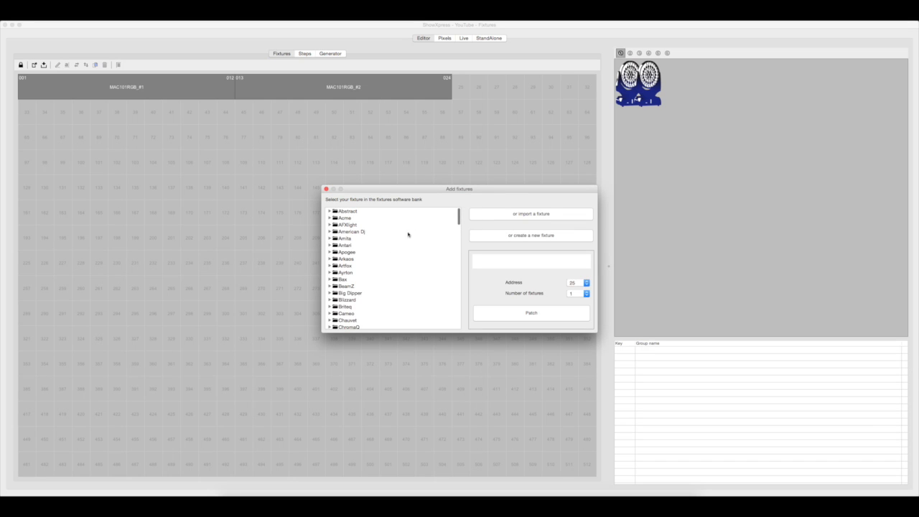
scroll(410, 279, down, 15)
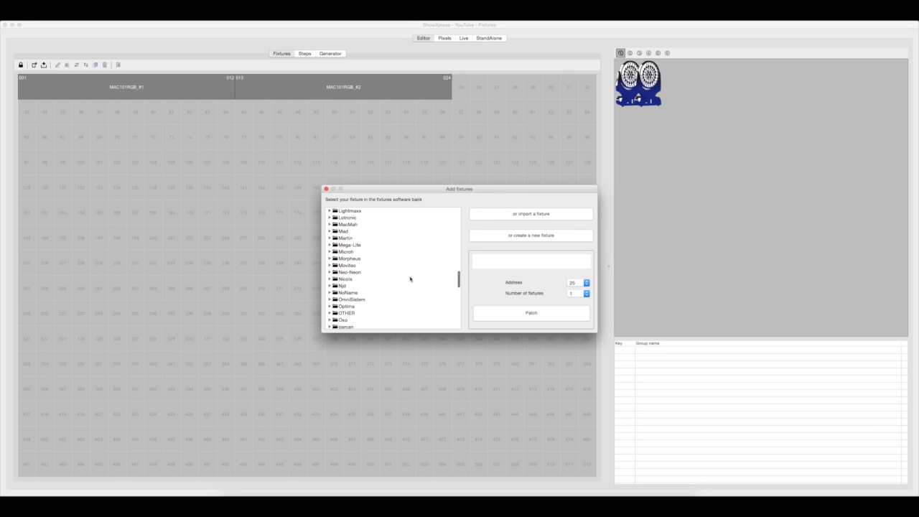
click(335, 226)
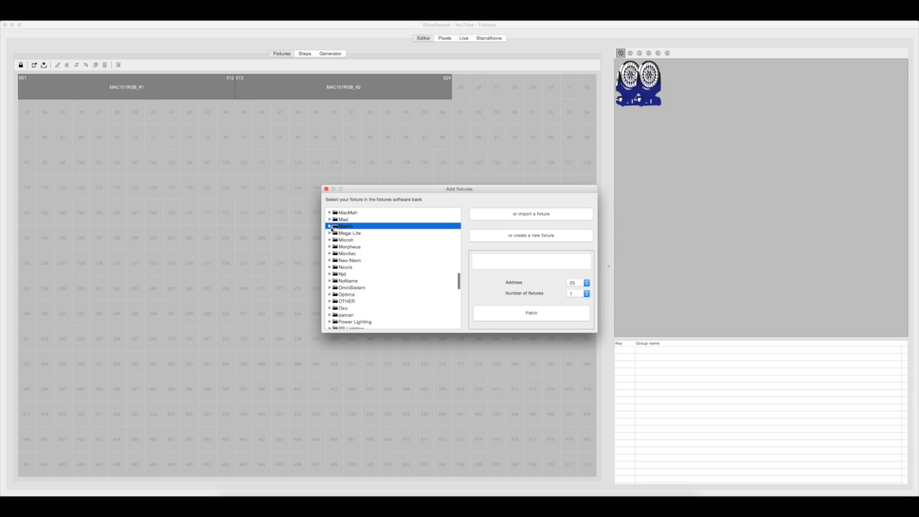
click(330, 226)
scroll(347, 271, down, 10)
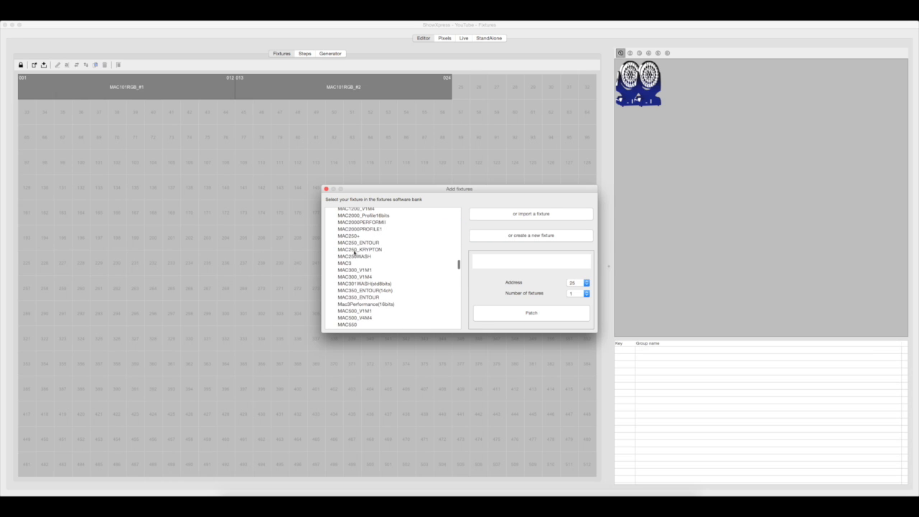
click(352, 236)
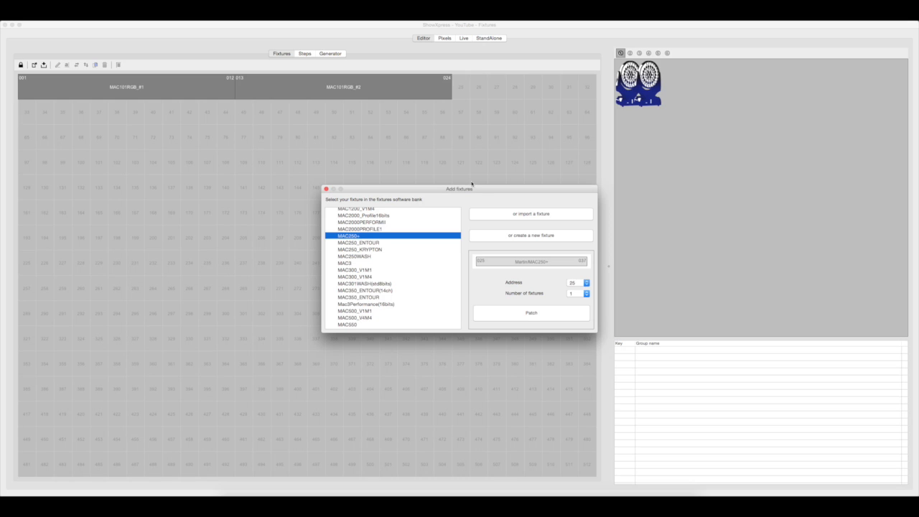
click(582, 287)
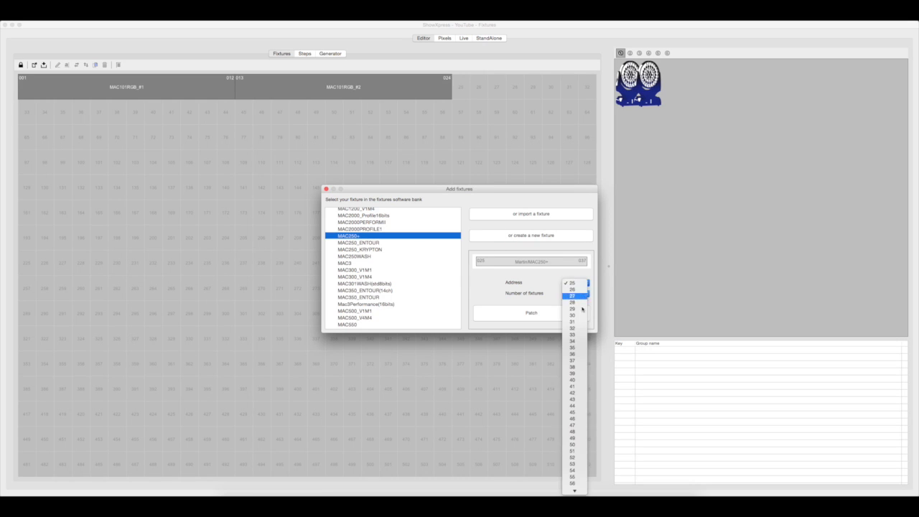
click(580, 407)
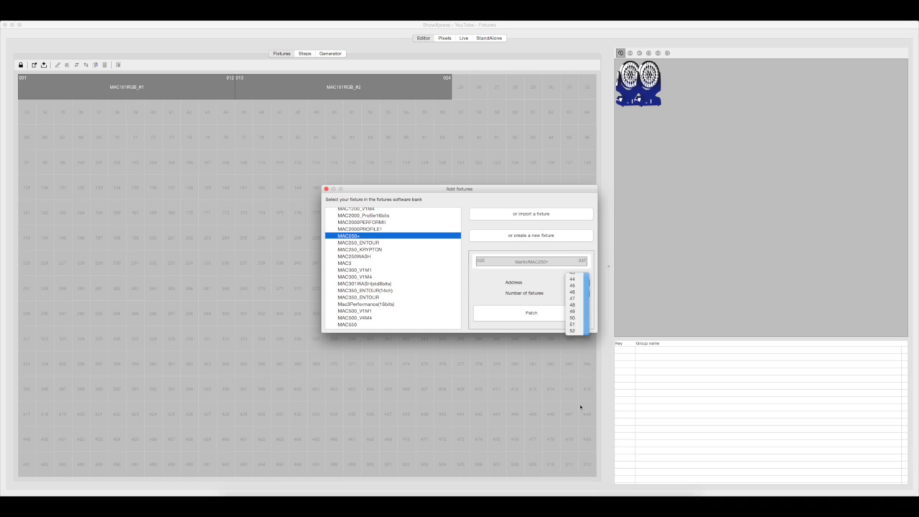
click(550, 316)
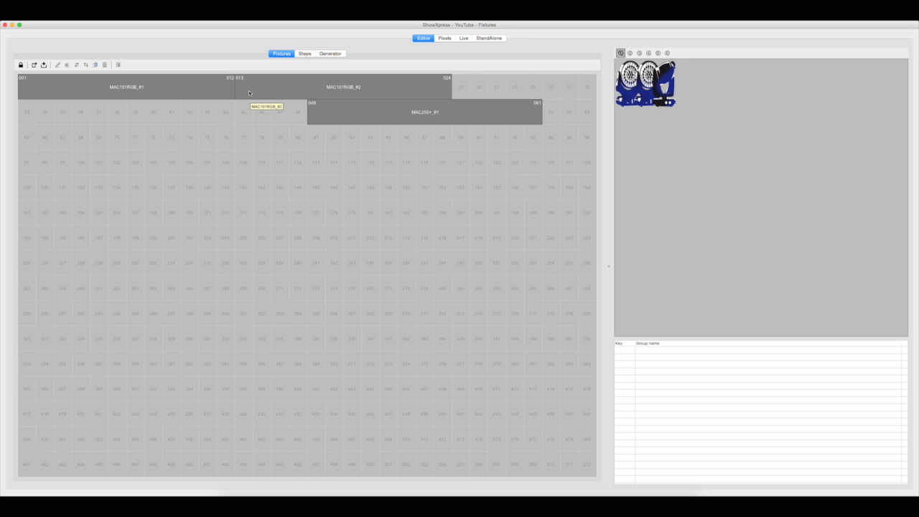
Duplicate fixture MAC101RGB_#1 once, and duplicate the new copy at address 25 once as well.
right_click(197, 85)
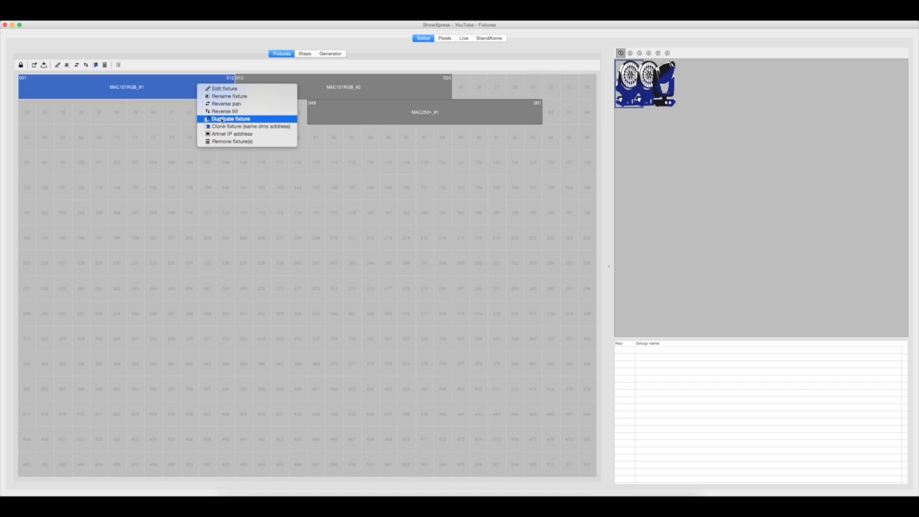
click(222, 119)
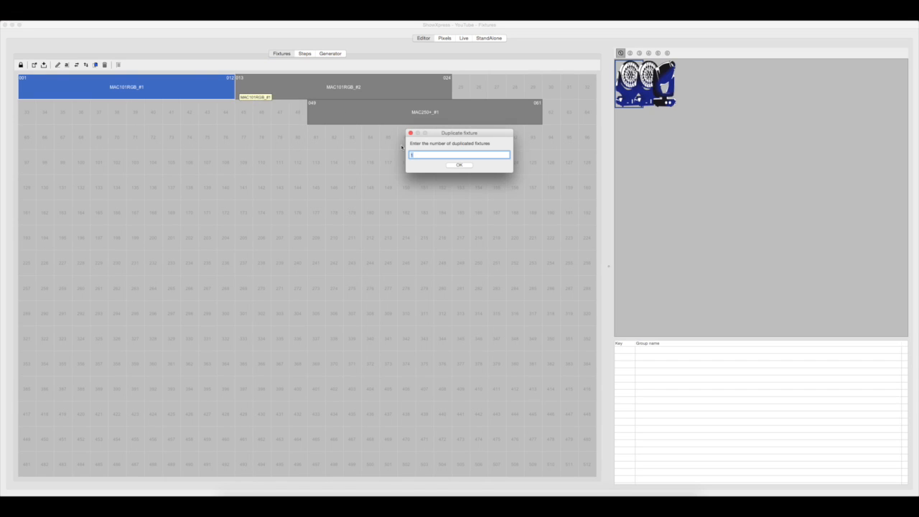
click(459, 164)
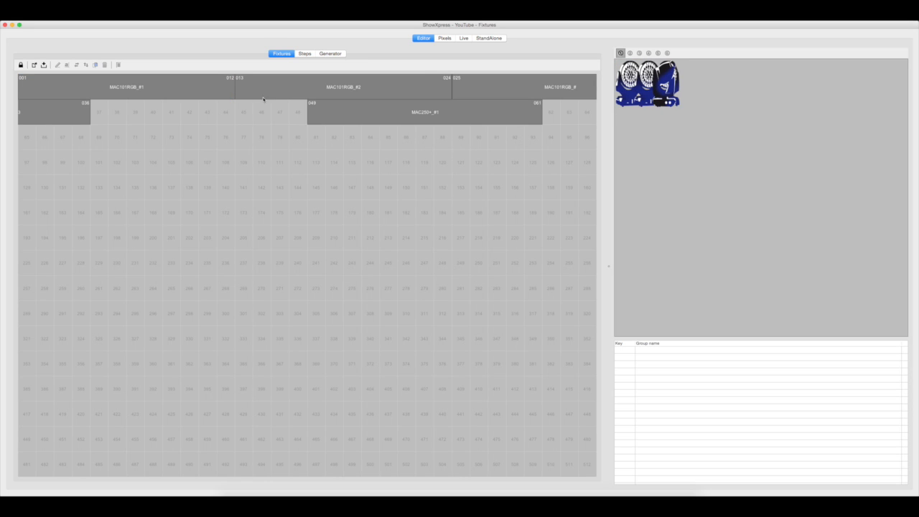
right_click(474, 89)
click(503, 122)
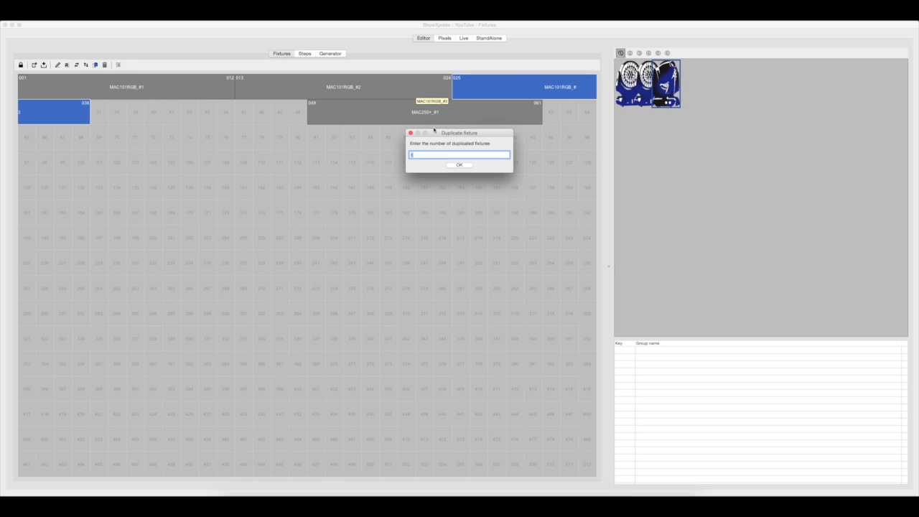
click(450, 166)
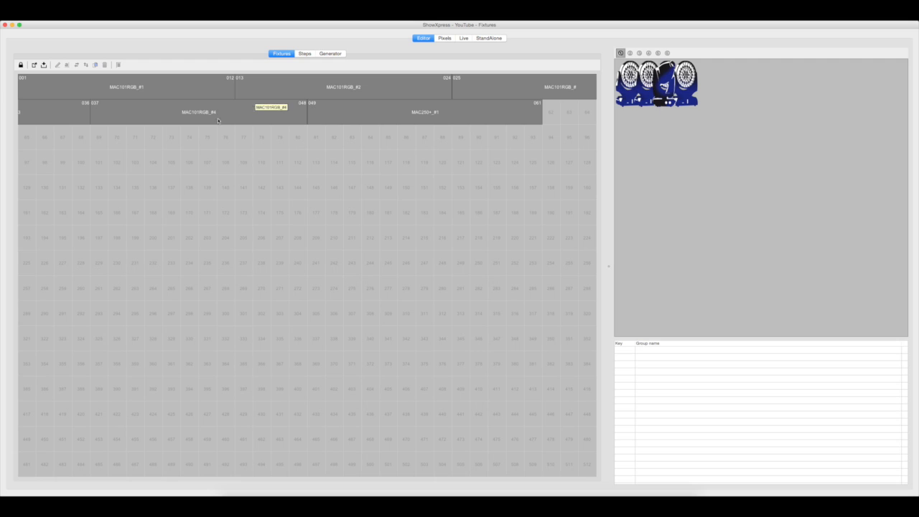
Reverse both the pan and the tilt of fixture MAC101RGB_#2 and deselect it.
right_click(300, 81)
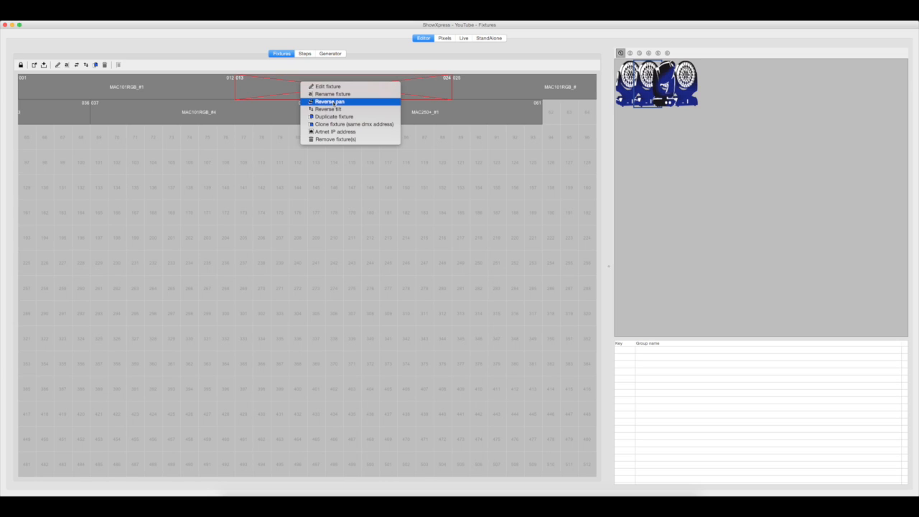
click(332, 102)
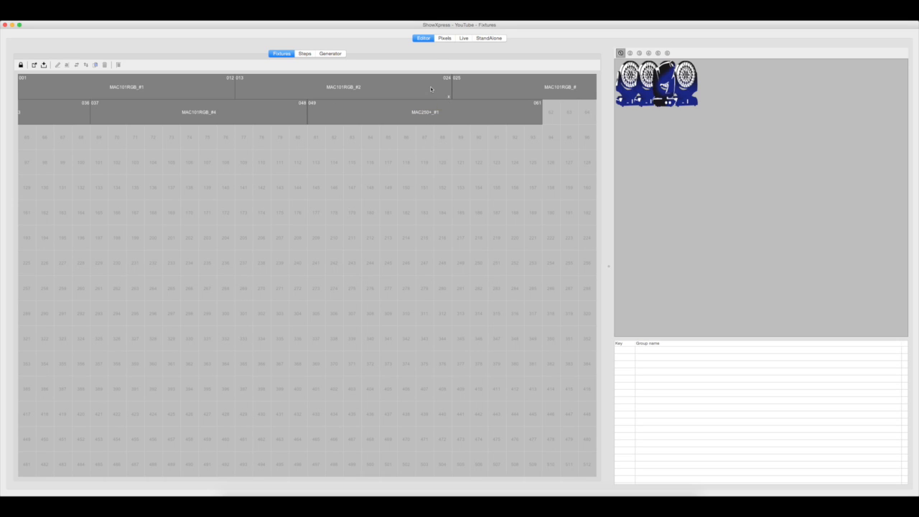
right_click(432, 86)
click(455, 106)
right_click(424, 94)
click(401, 100)
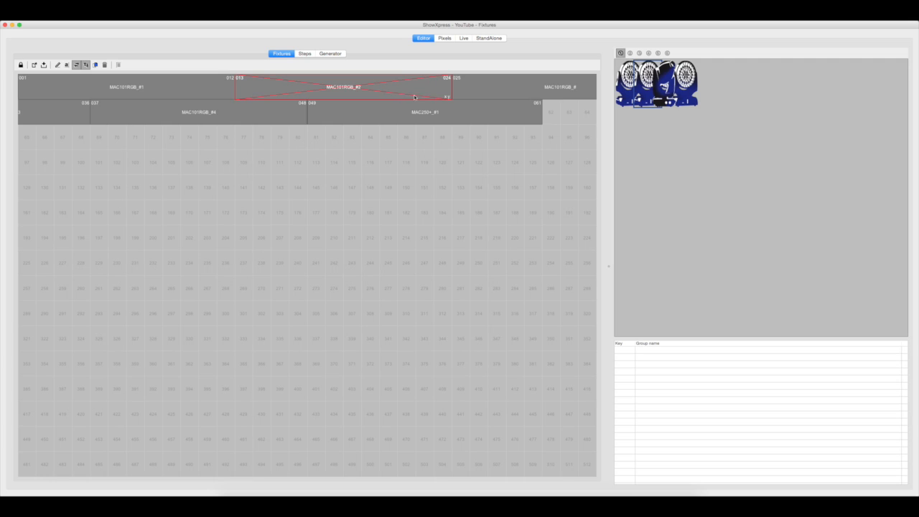
click(398, 139)
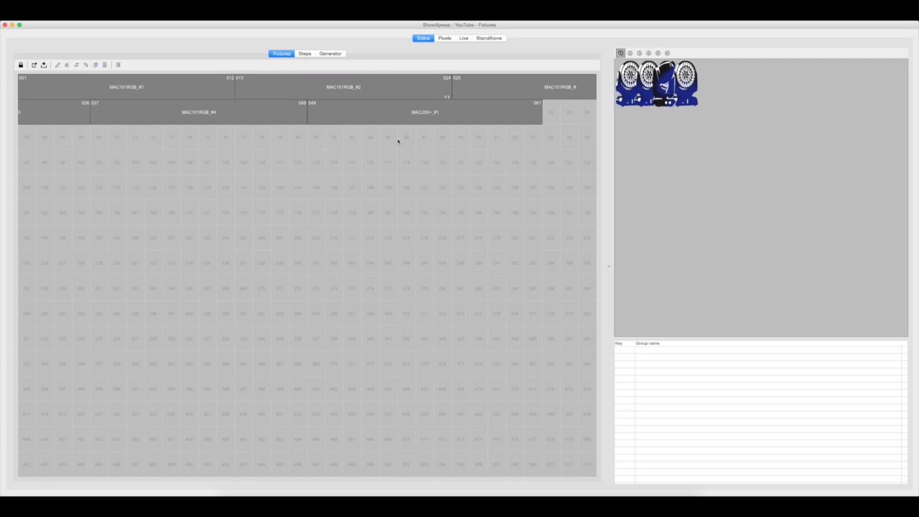
Turn off the pan and tilt reversal of fixture MAC101RGB_#2, and check the exported DMX address list before closing it.
right_click(439, 93)
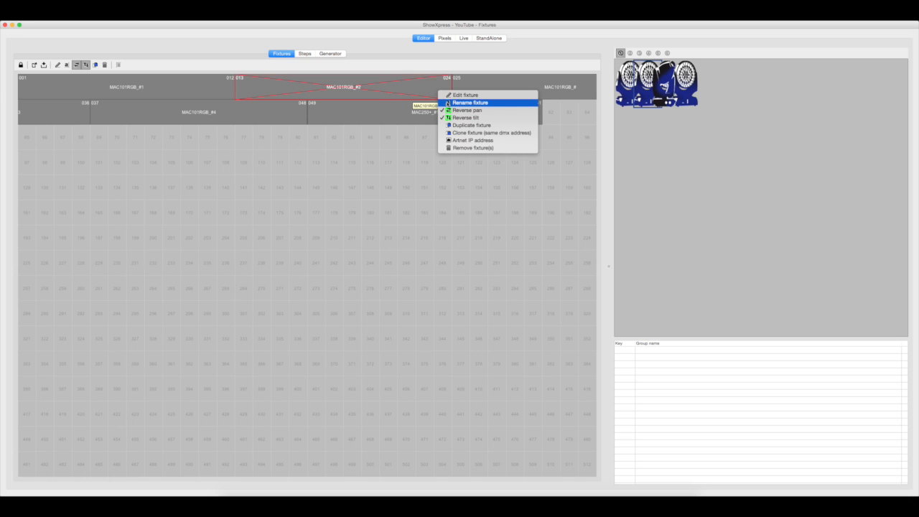
click(466, 110)
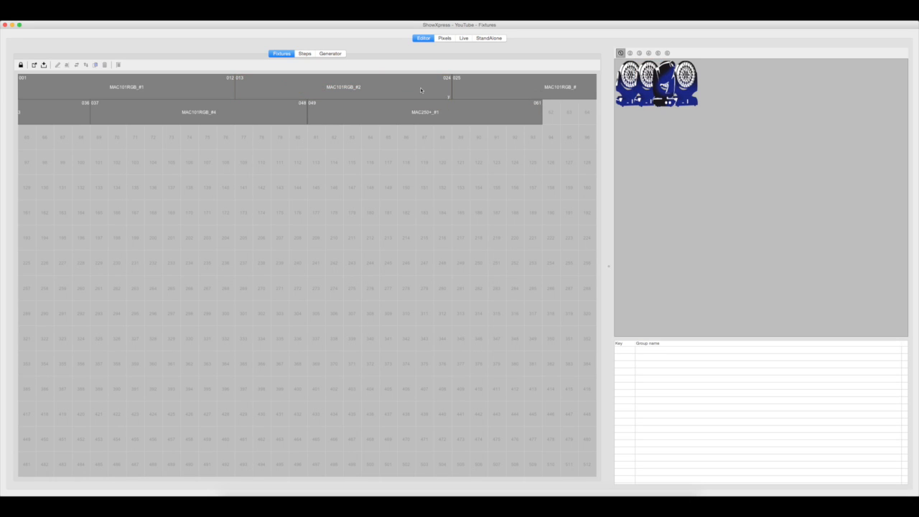
right_click(423, 89)
click(448, 114)
click(118, 65)
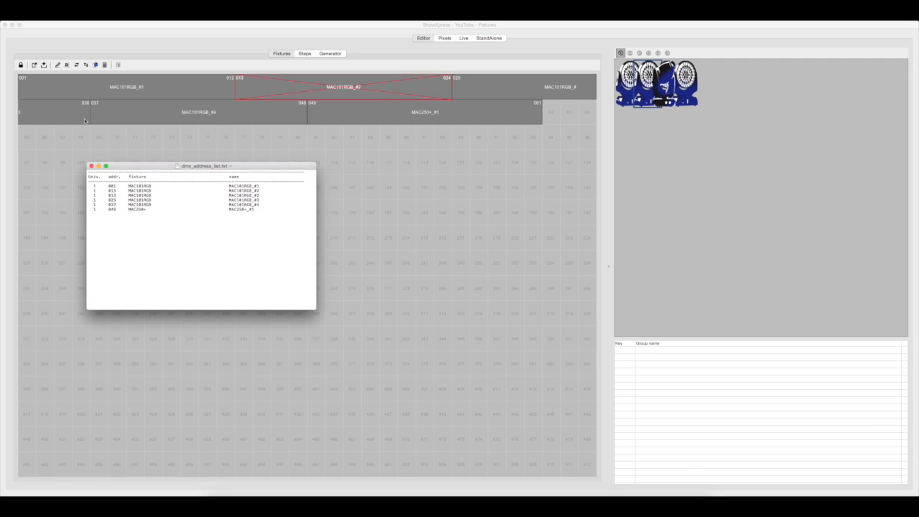
click(91, 165)
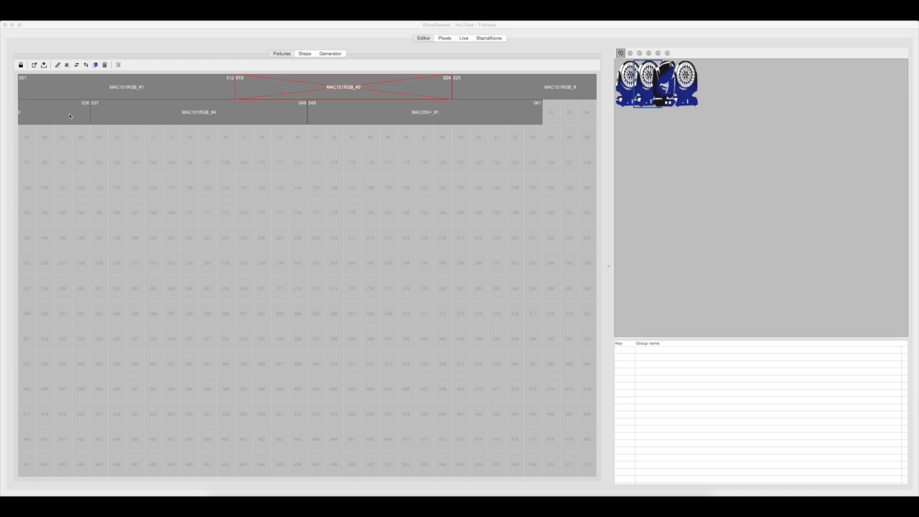
Try the tilt and pan reversal options on fixture MAC101RGB_#2 separately, and switch both back off.
click(86, 65)
click(86, 65)
click(352, 92)
click(77, 64)
click(291, 76)
click(76, 65)
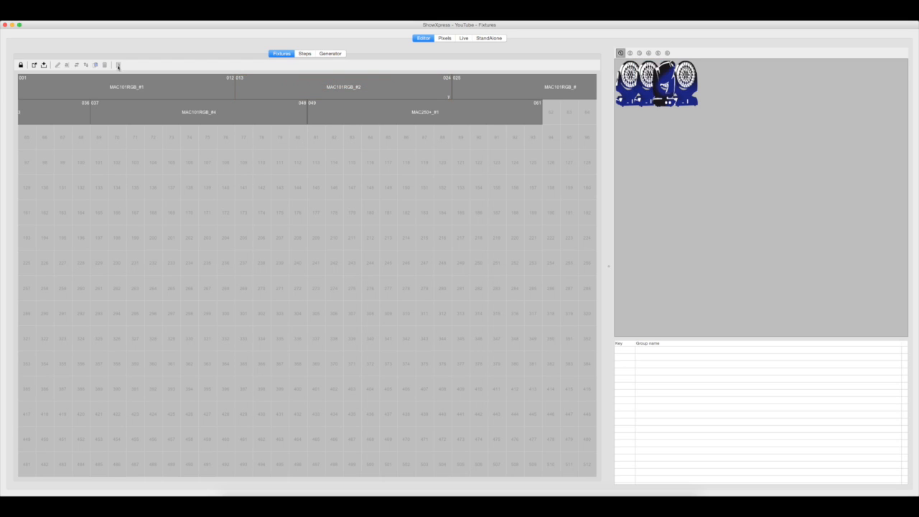
click(290, 83)
click(86, 65)
click(293, 85)
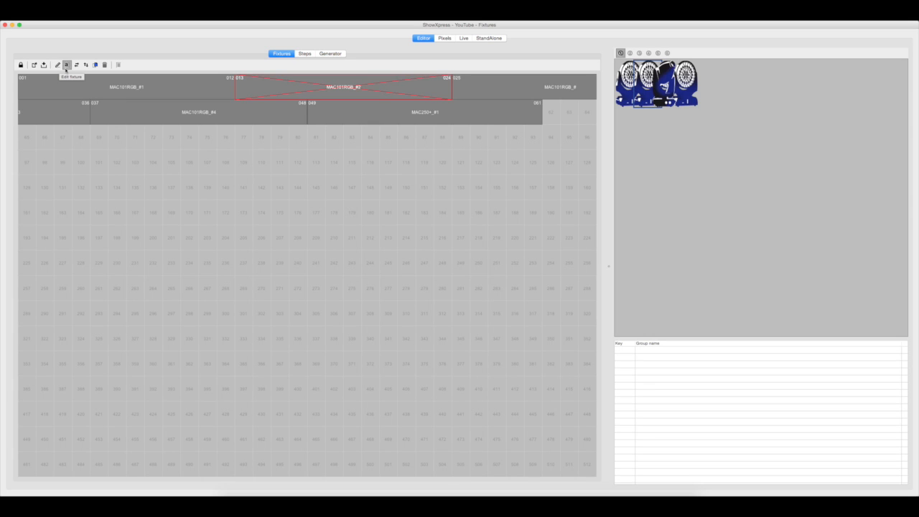
Rename the fixture MAC101RGB_#1 at address 1 as "MAC101 - Totem L".
click(134, 96)
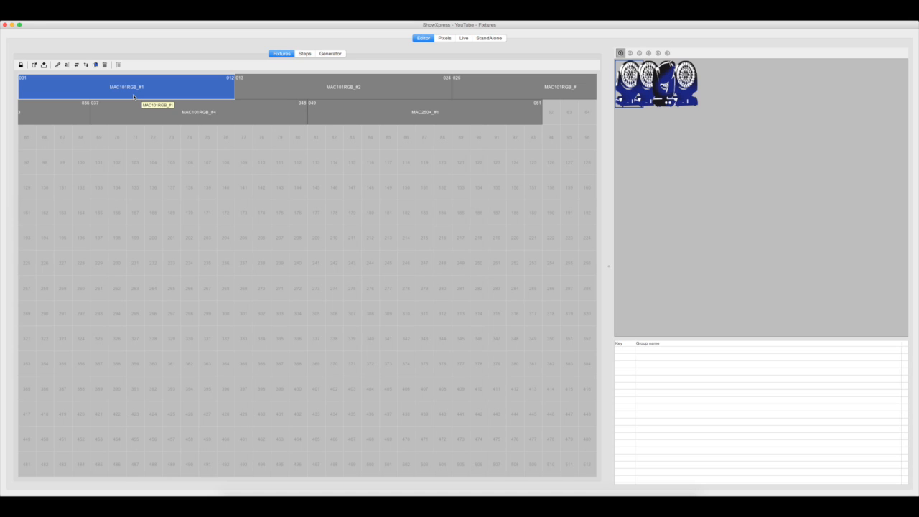
right_click(133, 97)
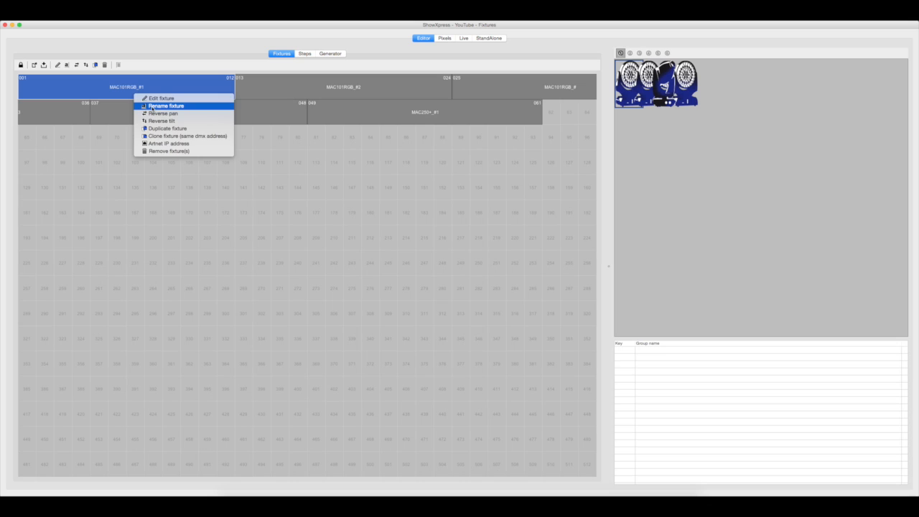
click(152, 107)
key(Right)
key(BackSpace)
key(BackSpace)
key(BackSpace)
key(BackSpace)
key(BackSpace)
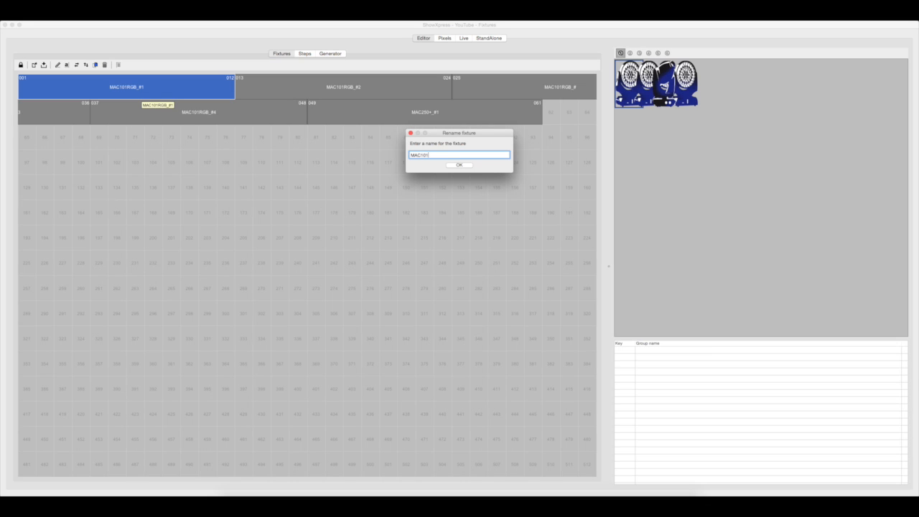
text(- Totel m L)
key(Return)
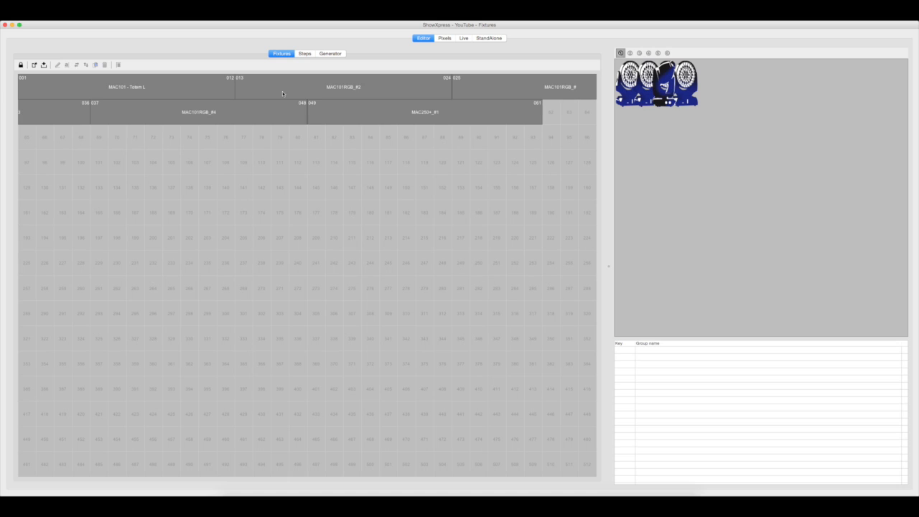
Rename the fixture MAC101RGB_#2 at address 13 as "MAC101 - Totem R".
right_click(283, 94)
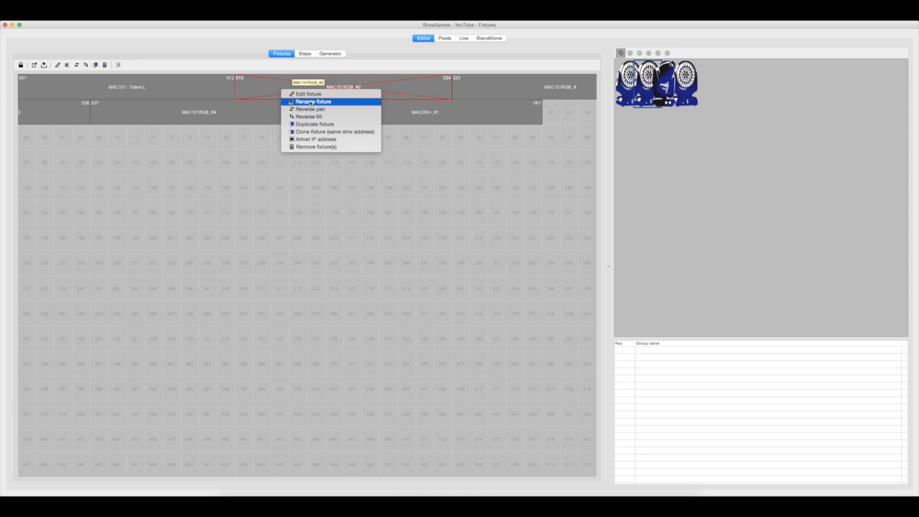
click(311, 103)
key(BackSpace)
key(BackSpace)
key(BackSpace)
text(- Totem R)
key(Return)
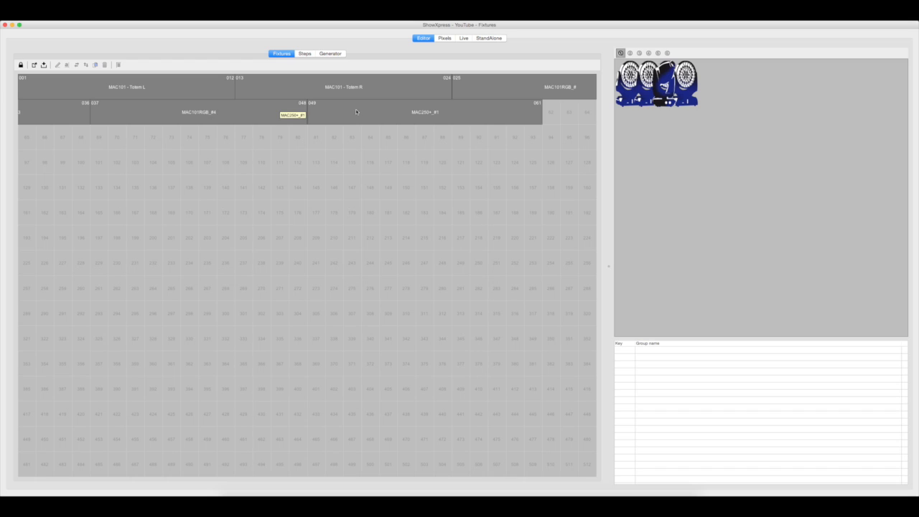
Move fixture MAC250+_#1 to start address 200 and back to address 49.
click(356, 111)
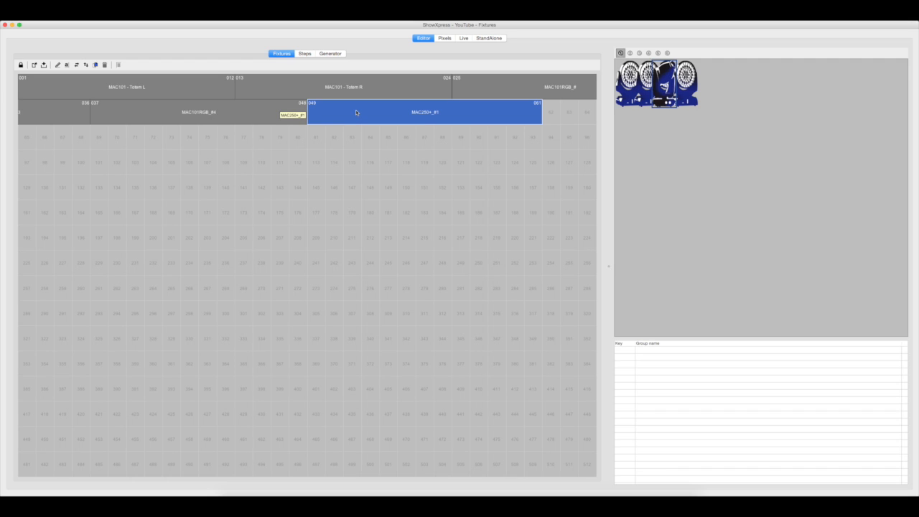
drag(360, 118, 184, 236)
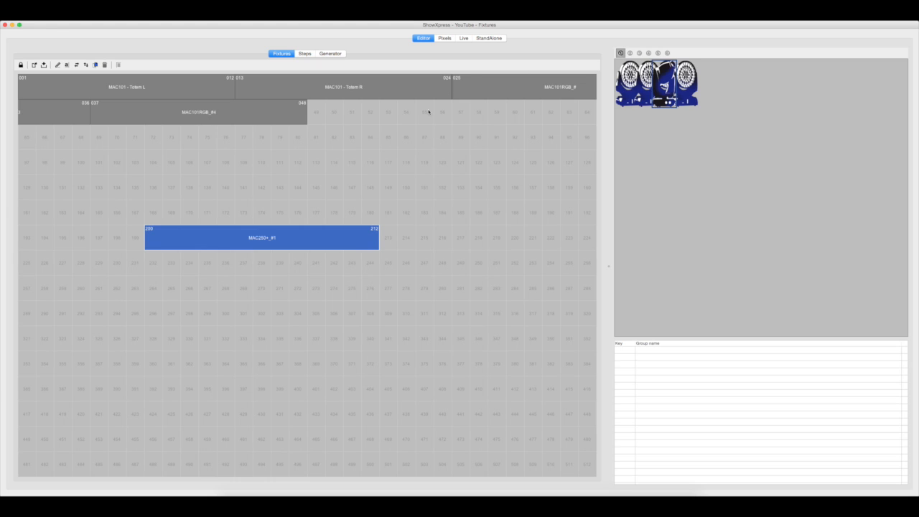
drag(305, 238, 457, 116)
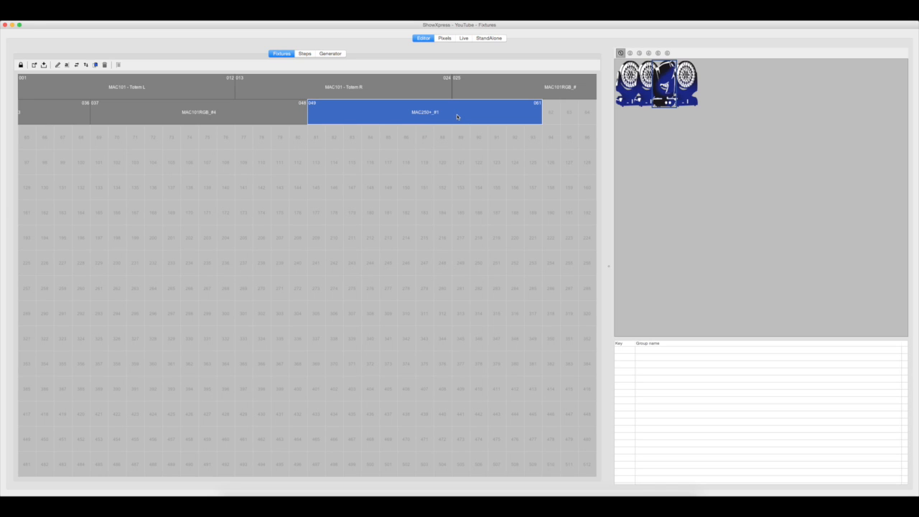
Move MAC250+_#1 to address 304 and MAC101RGB_#4 to address 140, and return them to addresses 49 and 37.
drag(456, 116, 451, 308)
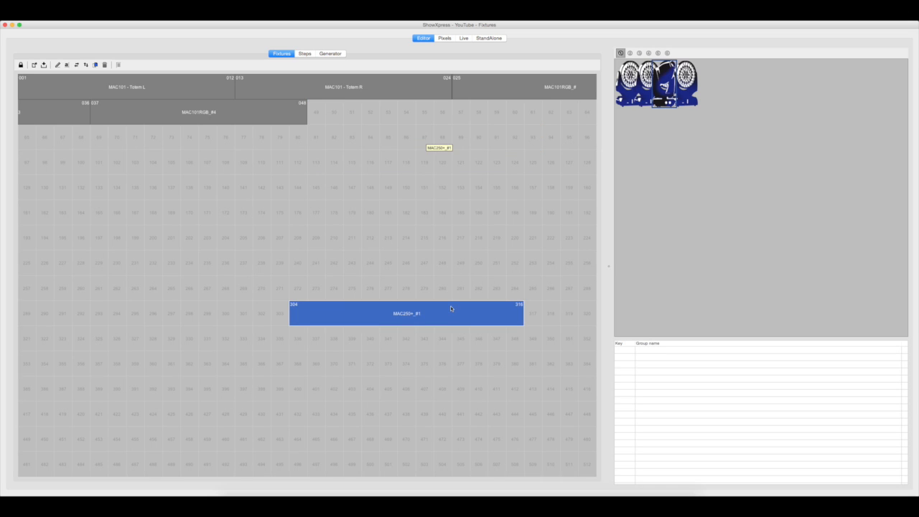
drag(280, 127, 403, 198)
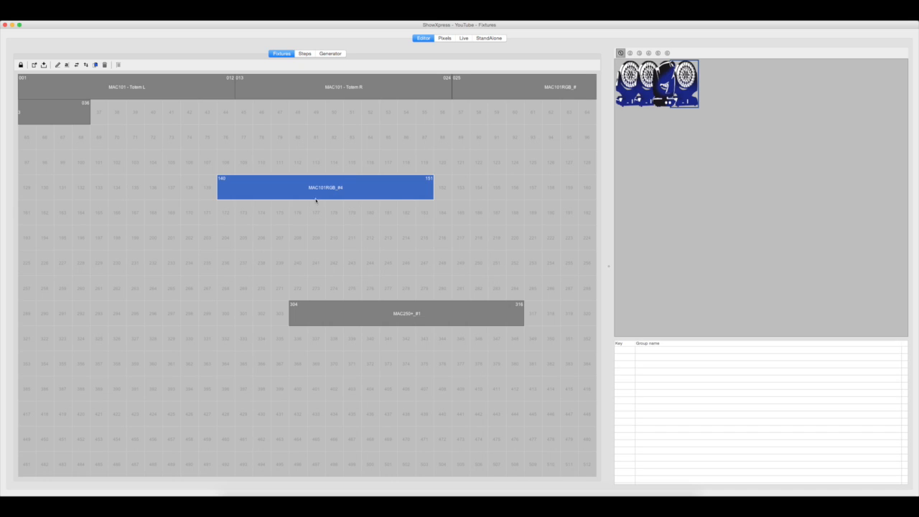
drag(315, 200, 191, 113)
drag(381, 318, 410, 113)
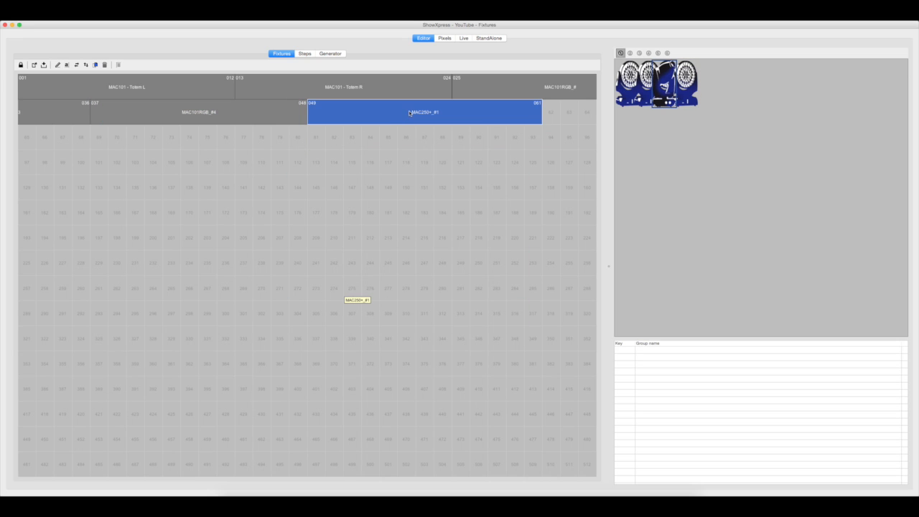
Lock the fixture patch and unlock it again.
click(20, 64)
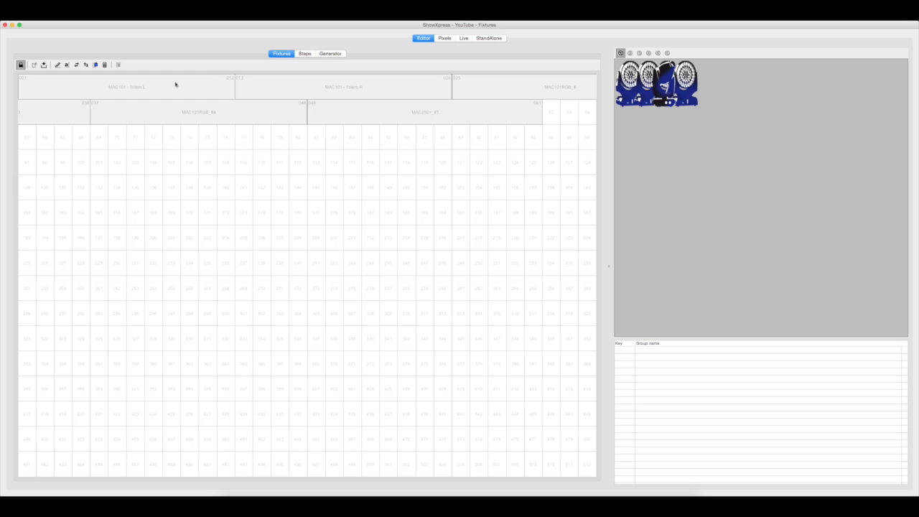
click(20, 65)
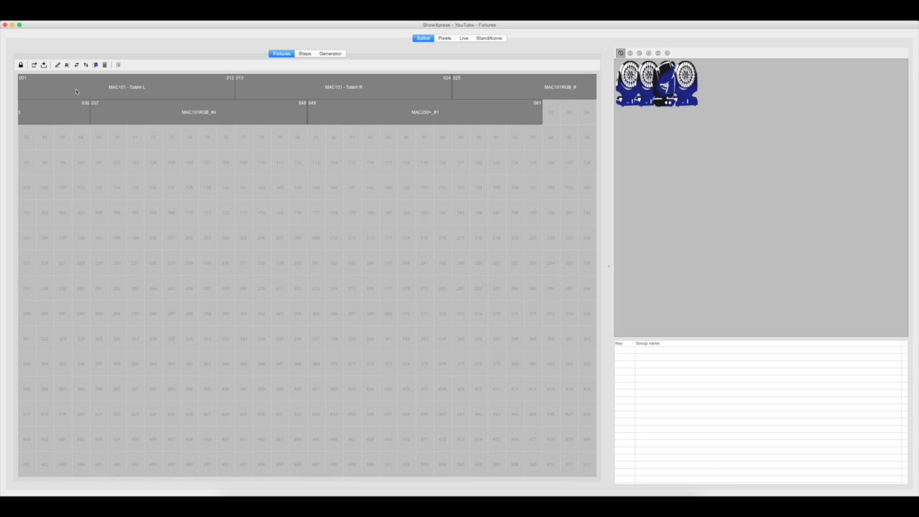
Move fixture MAC250+_#1 to start address 146 and MAC101 - Totem R to start address 76.
click(23, 84)
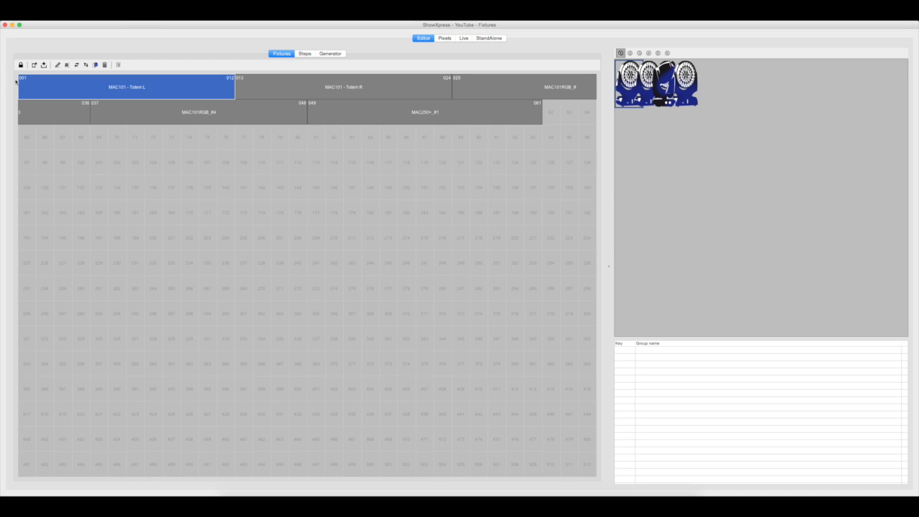
click(268, 82)
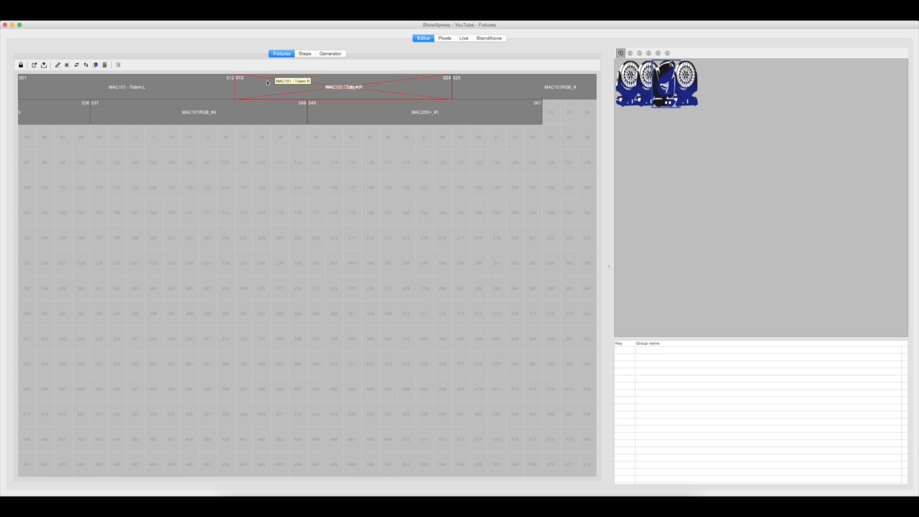
click(201, 89)
click(265, 82)
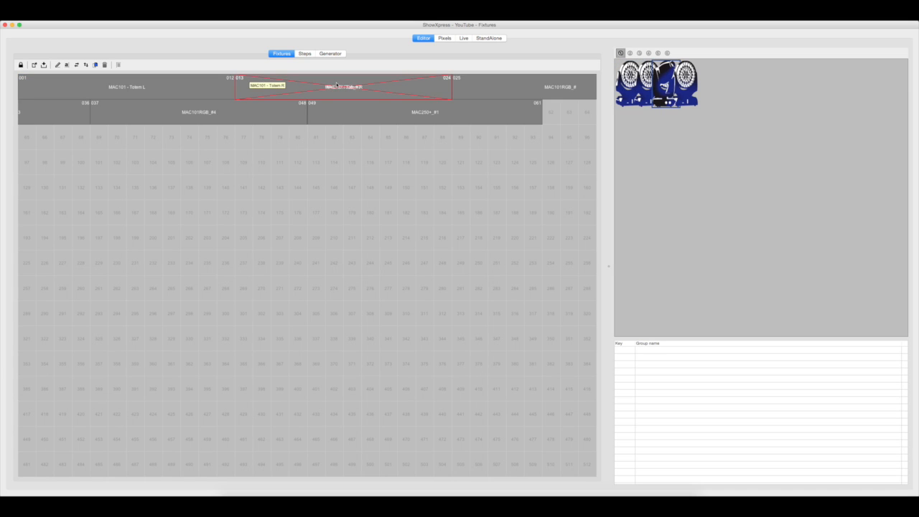
click(484, 80)
click(343, 94)
drag(356, 121, 374, 197)
drag(295, 94, 286, 135)
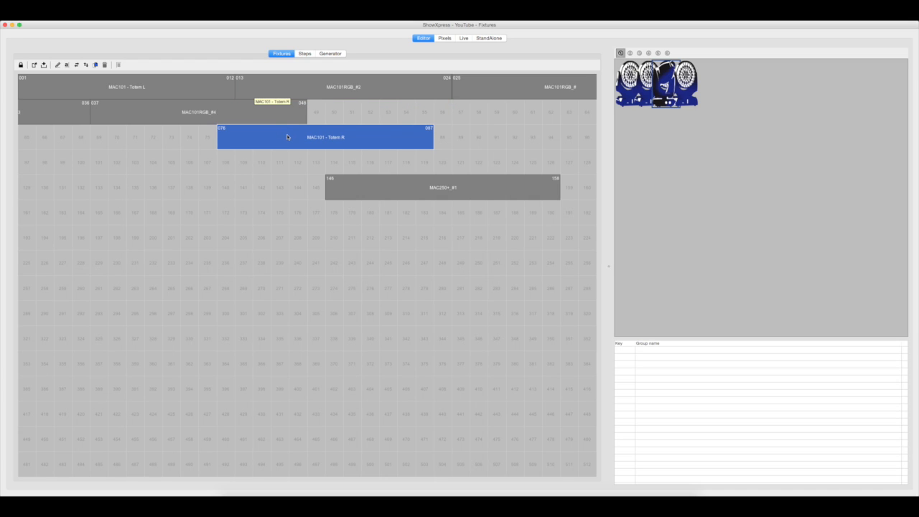
Remove the surplus fixture MAC101RGB_#2 at address 13 from the patch.
right_click(288, 137)
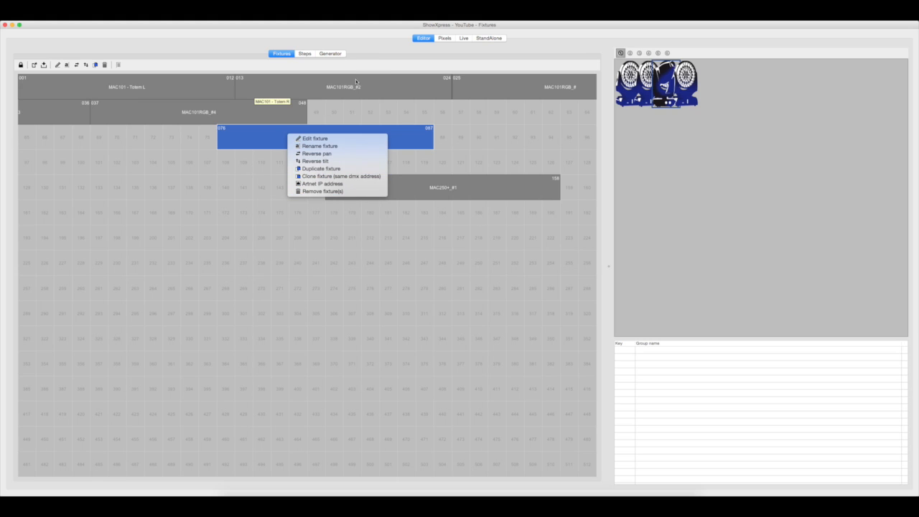
right_click(356, 81)
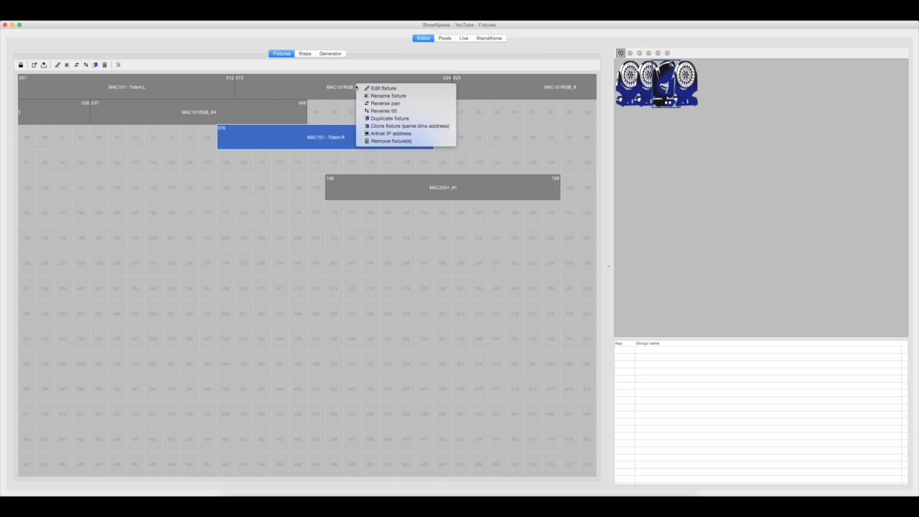
click(388, 142)
click(512, 171)
Move MAC101 - Totem R back to start address 13 and MAC250+_#1 back to start address 49.
drag(347, 134, 369, 83)
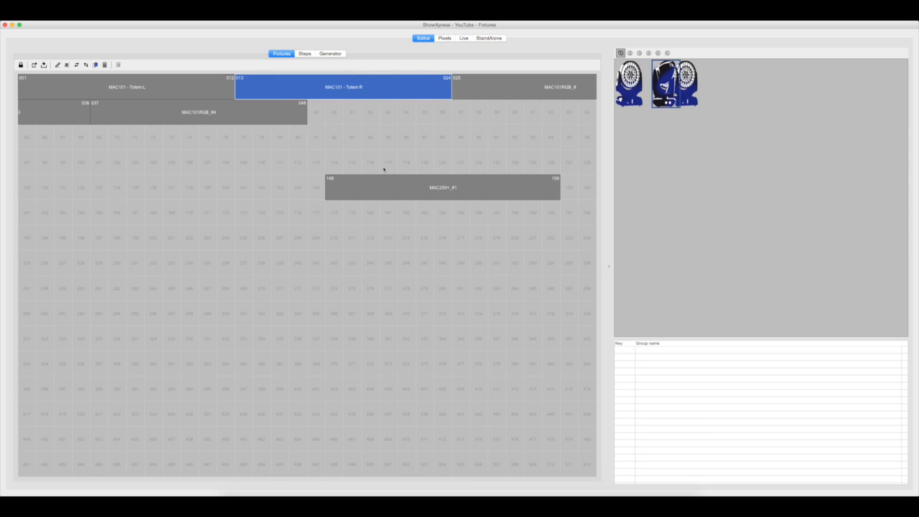
click(368, 138)
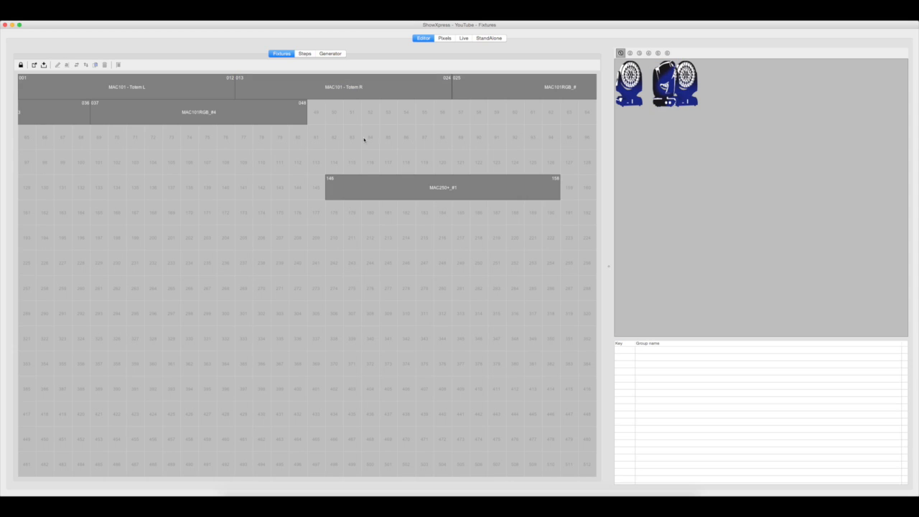
drag(366, 192, 350, 117)
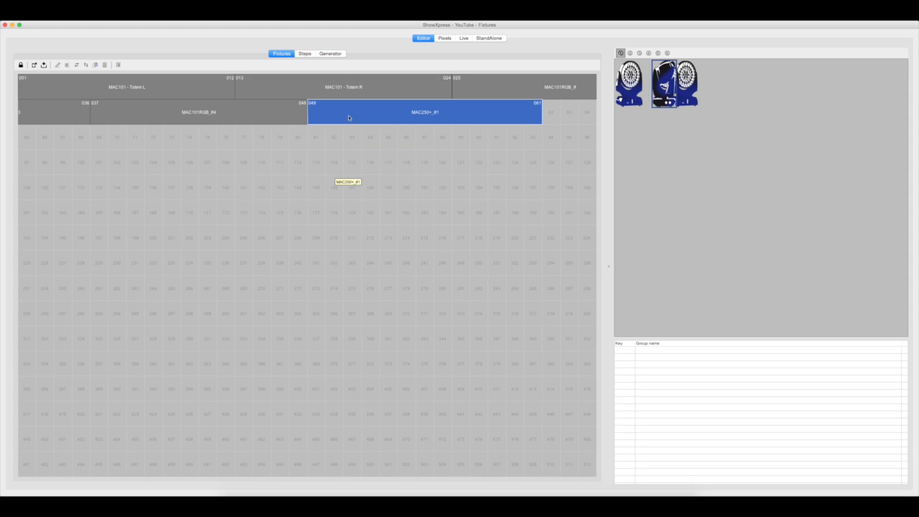
Open the DMX address list to check each fixture's address and name, and close it.
click(118, 65)
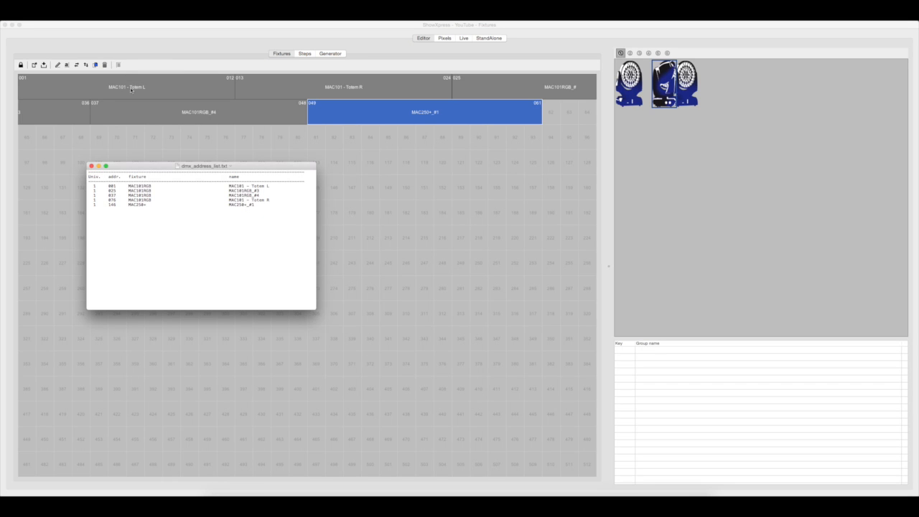
drag(157, 170, 320, 131)
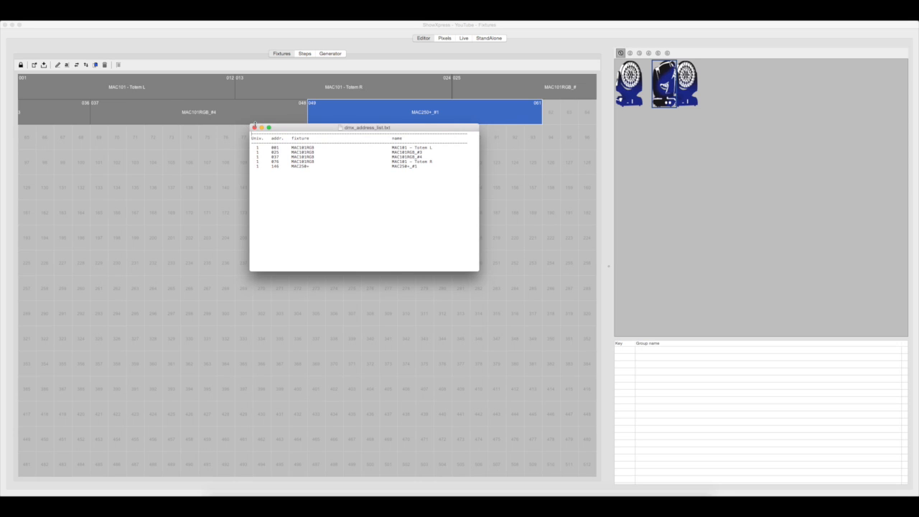
click(254, 127)
Rename the fixture MAC101 - Totem L at address 1 as "Totem L".
right_click(152, 90)
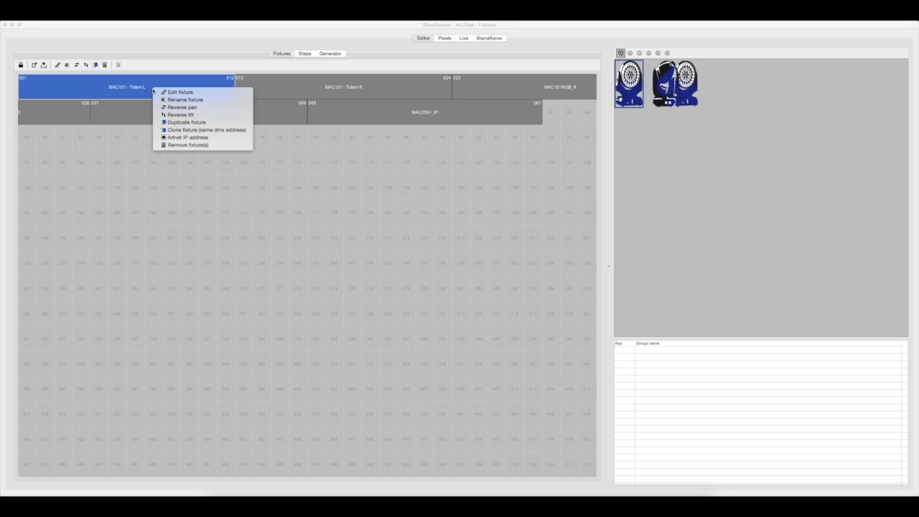
click(171, 102)
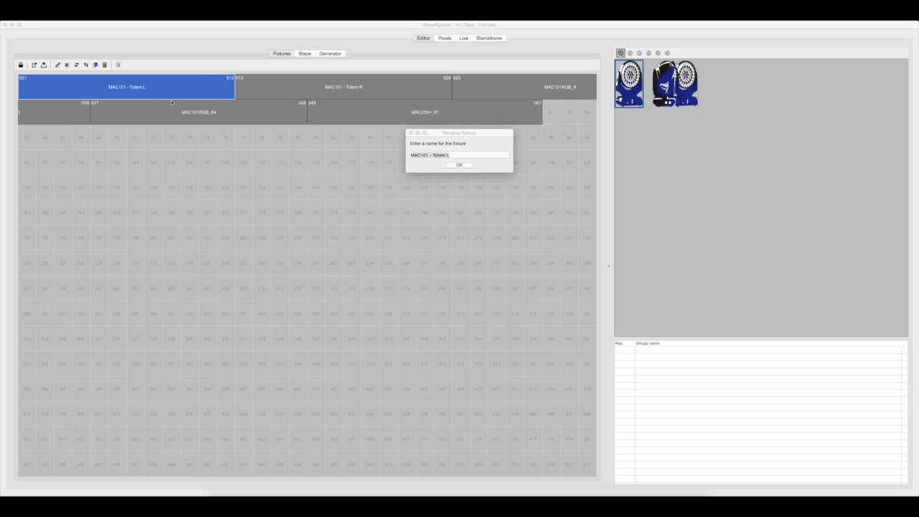
click(471, 152)
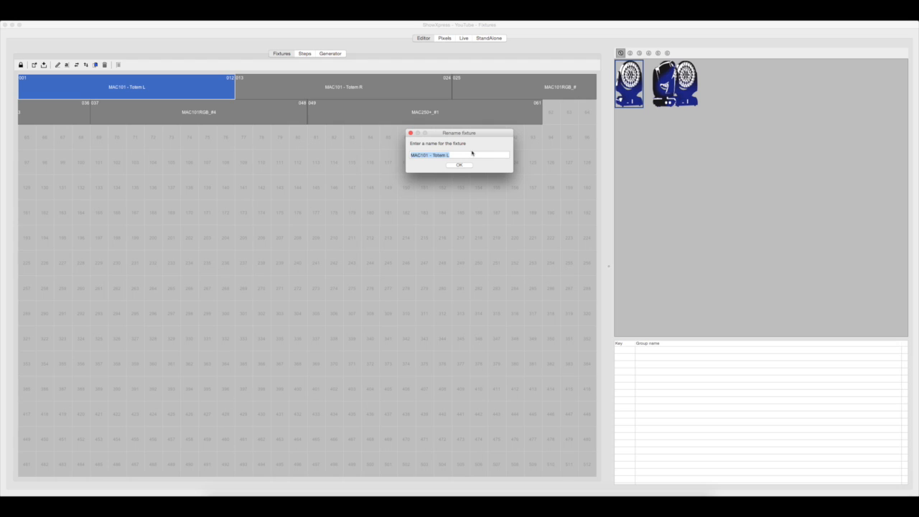
text(Tote)
key(Return)
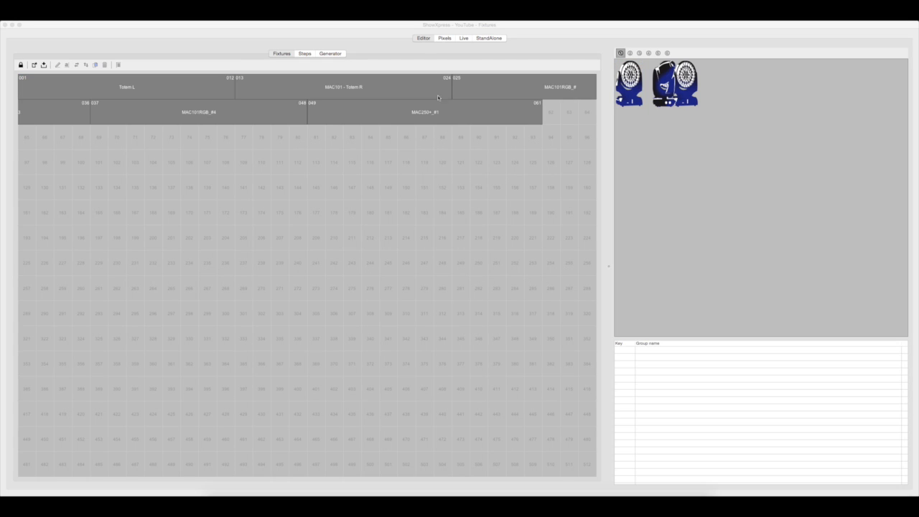
Rename the fixture MAC101 - Totem R at address 13 as "Totem R".
right_click(356, 94)
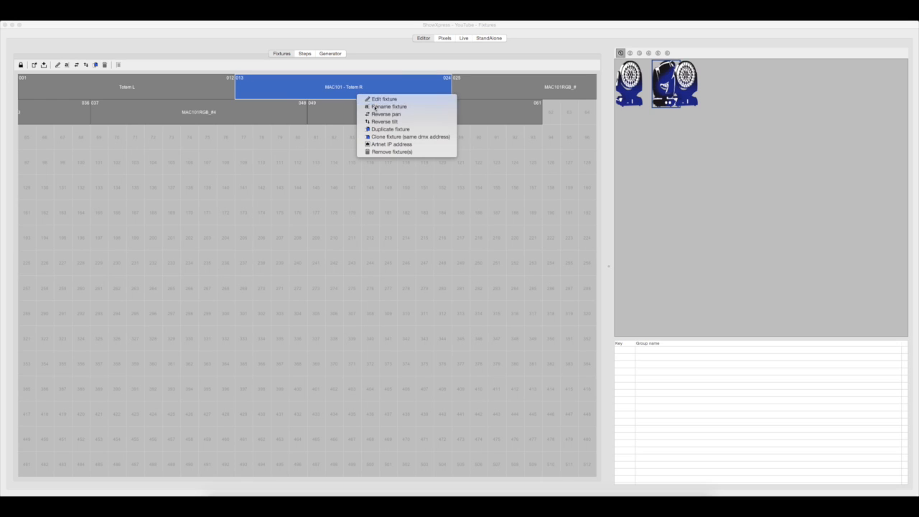
click(374, 108)
text(Totem)
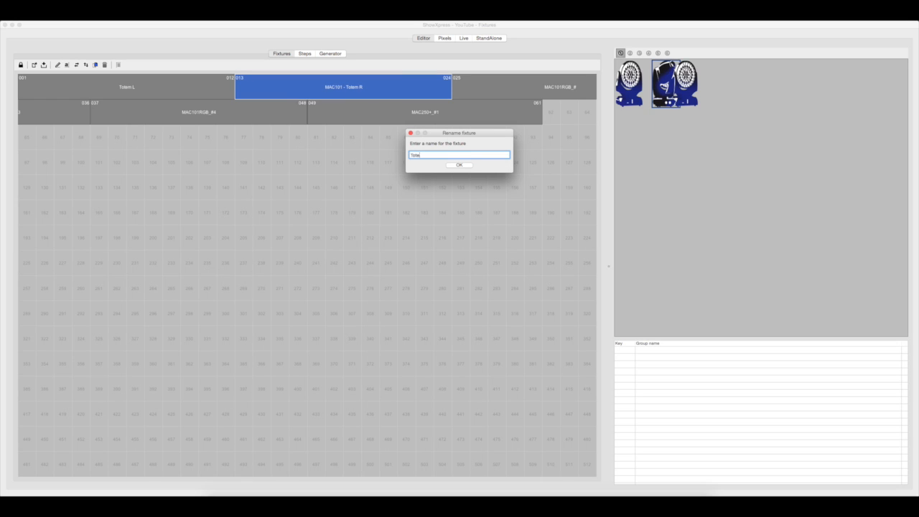
key(Return)
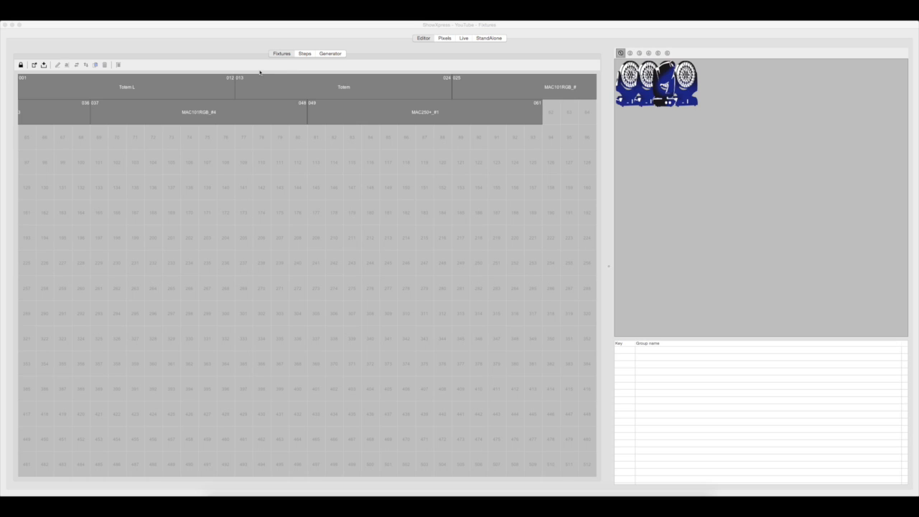
right_click(337, 97)
click(365, 107)
text(R)
key(Return)
Open the DMX address list and add the note "(Make note of Lamp Hour)" after Totem L.
click(120, 64)
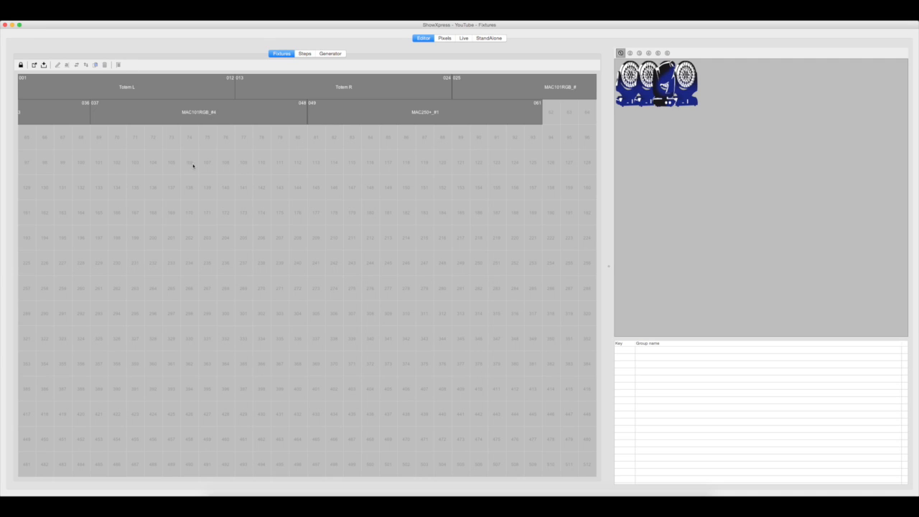
click(117, 66)
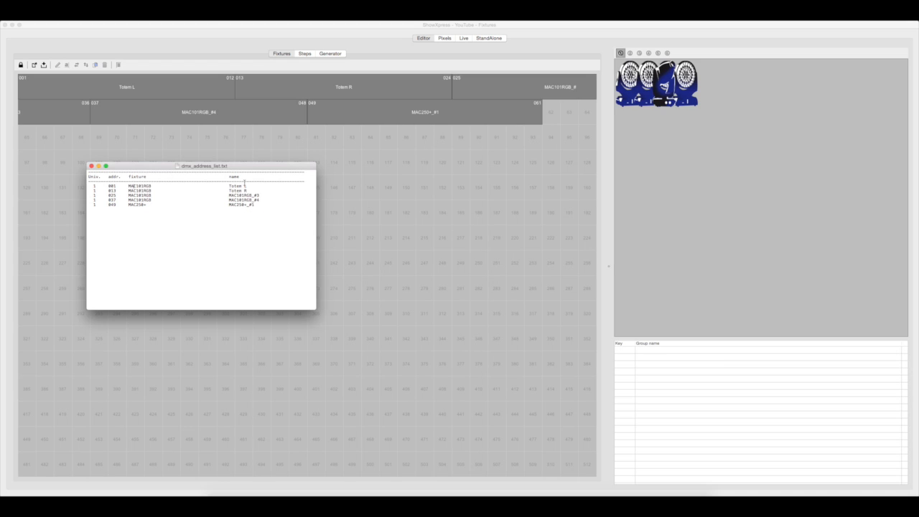
drag(236, 167, 314, 188)
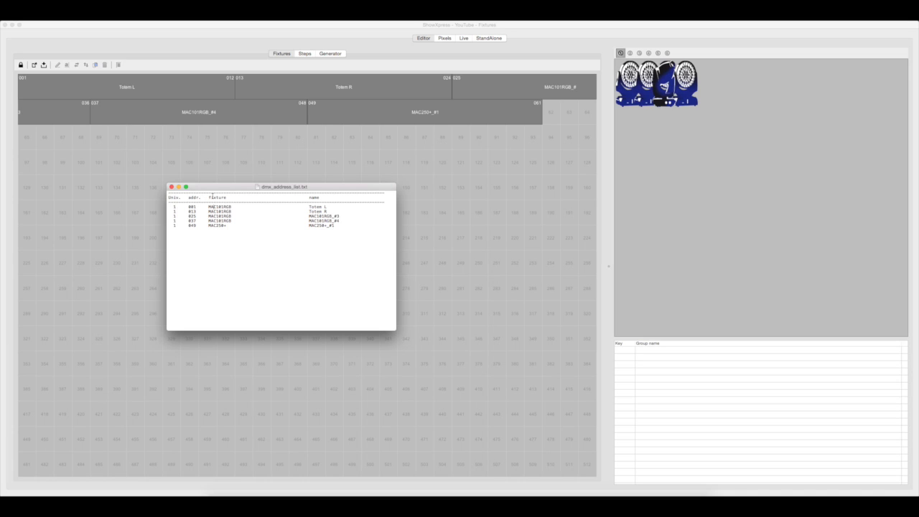
click(352, 207)
text((Make of)
key(BackSpace)
key(BackSpace)
key(BackSpace)
text(note)
text( of Lamp Hour))
Add the note "(Confirm in 7Ch Mode)" after Totem R in the address list, then save and close the file.
text(Conf)
text(irm in 7Ch Mode)
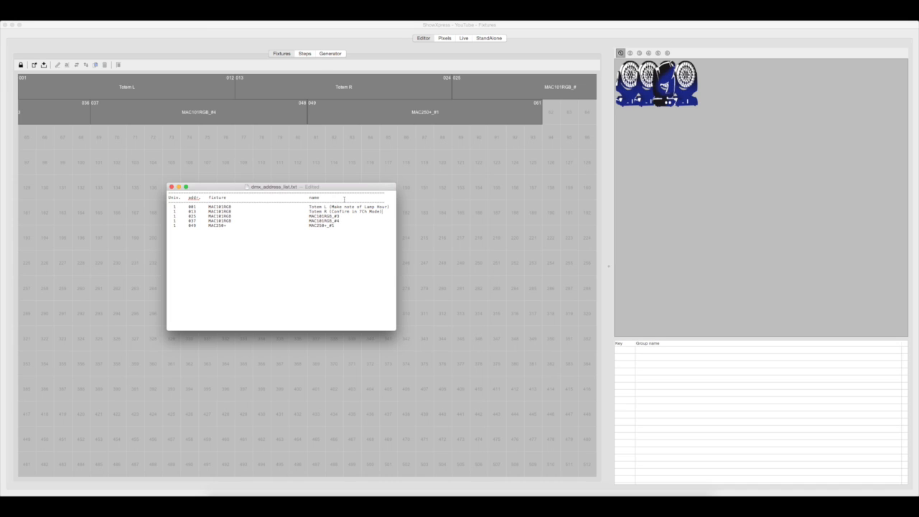
key(super+s)
click(171, 186)
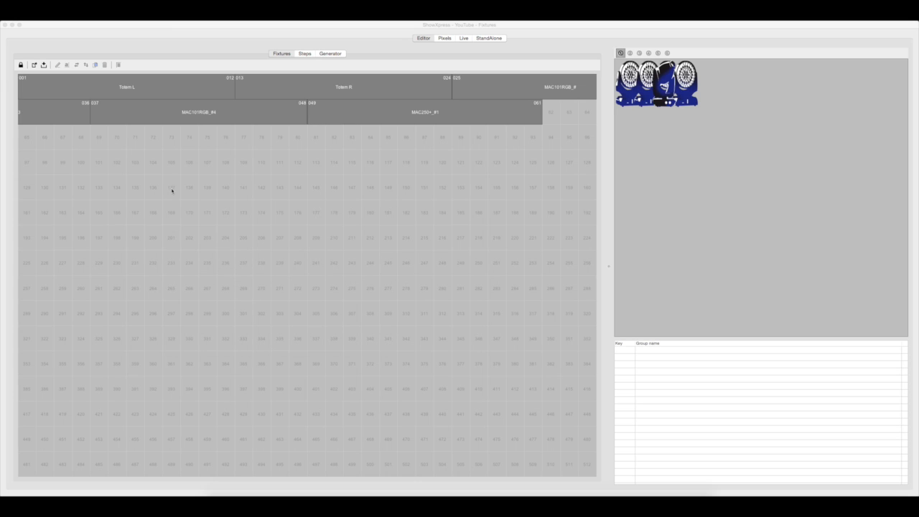
Reopen the DMX address list to check its fixture entries, and close it.
click(120, 66)
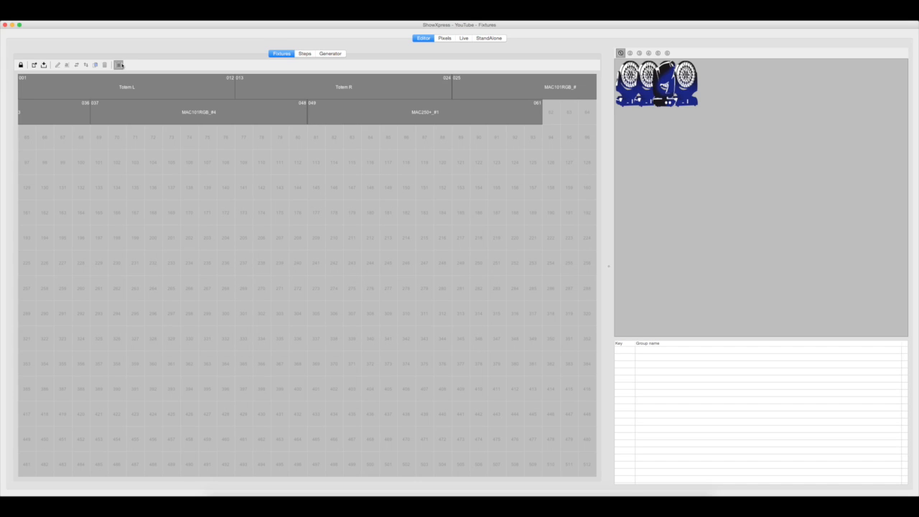
click(120, 66)
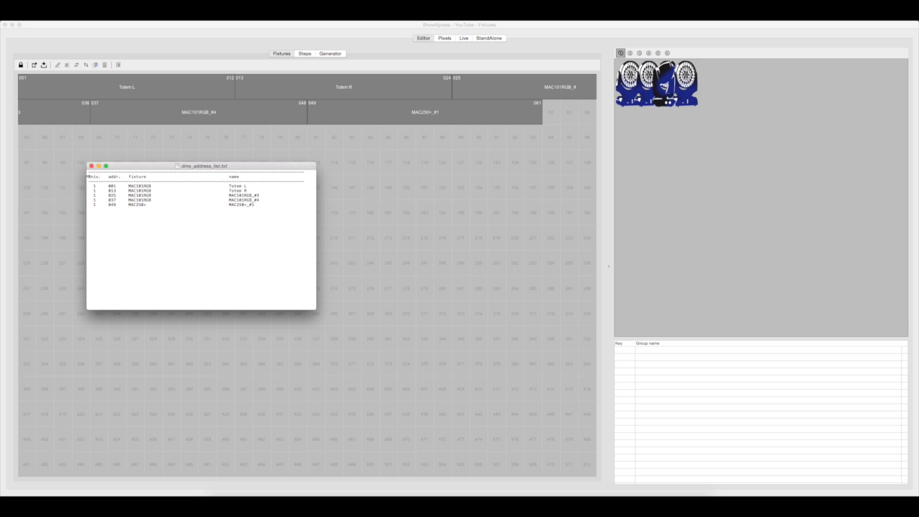
click(92, 165)
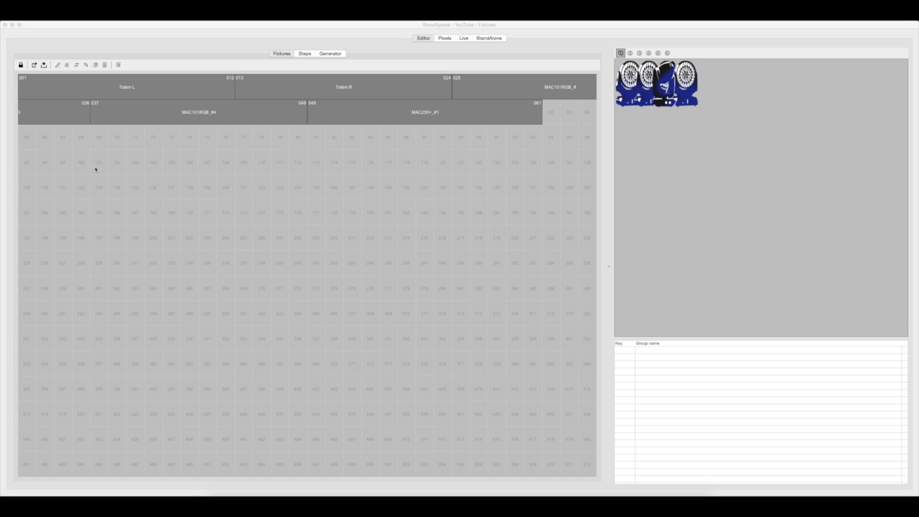
Open the bank for adding fixtures and look through the Chauvet DJ models and their channel modes.
click(215, 111)
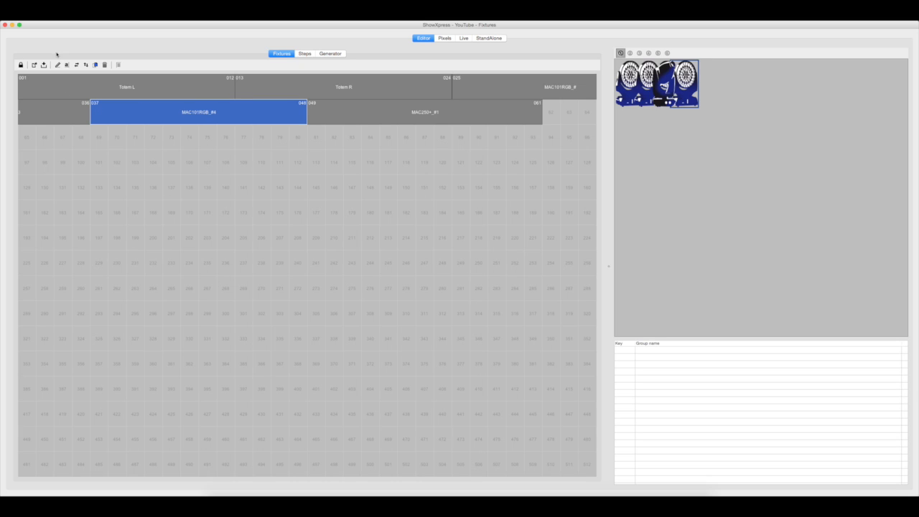
click(34, 65)
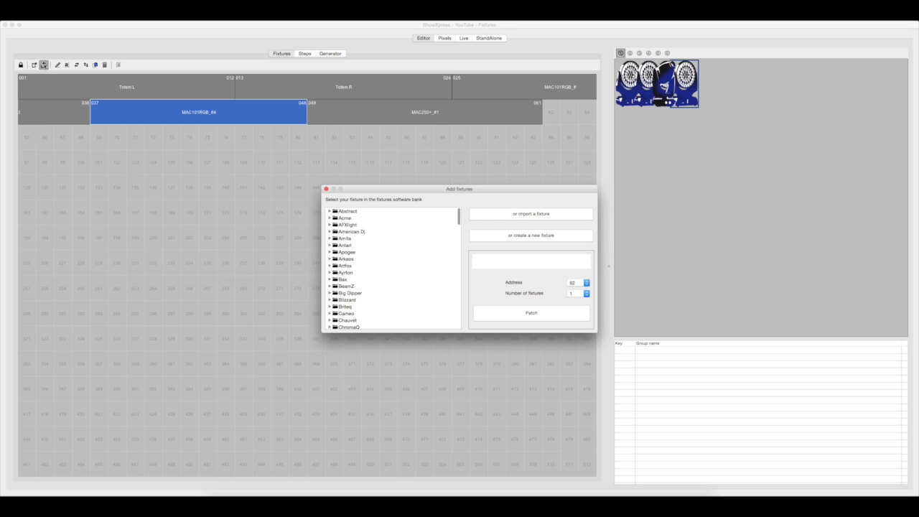
scroll(378, 295, down, 2)
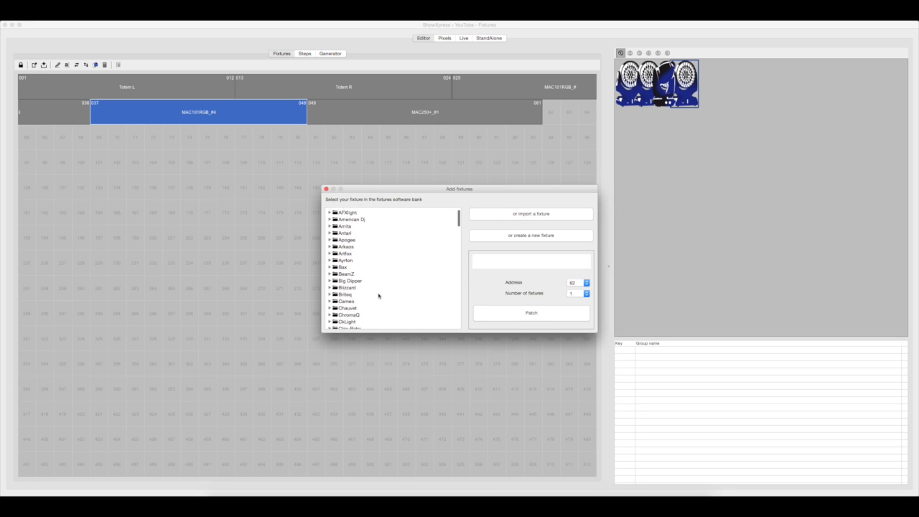
click(348, 304)
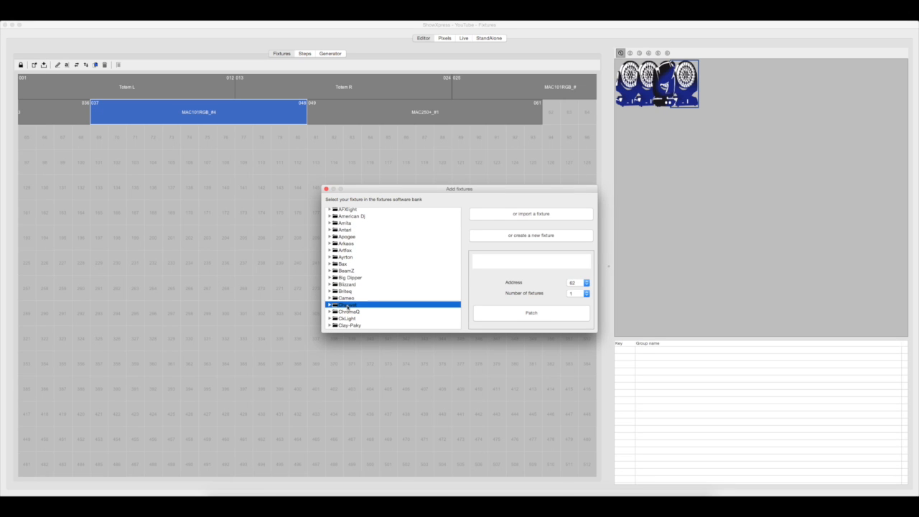
click(330, 305)
scroll(331, 308, down, 4)
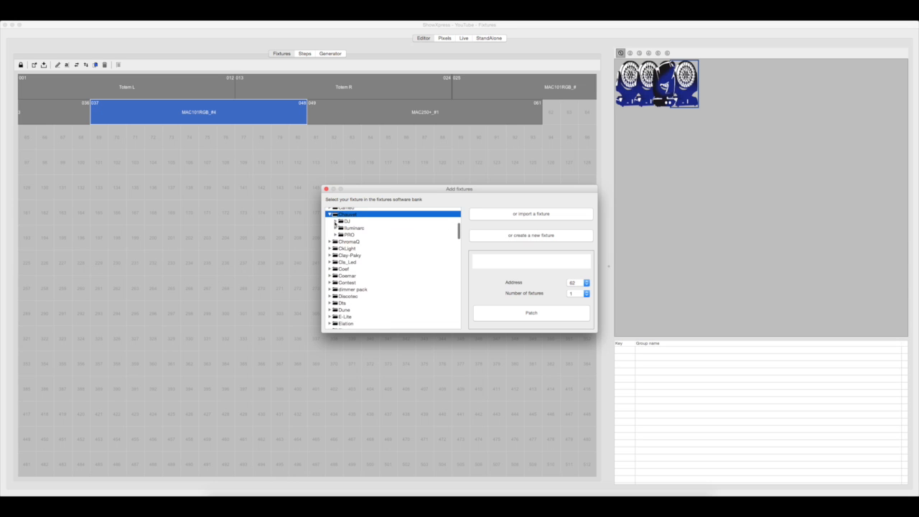
click(335, 226)
scroll(366, 302, down, 1)
scroll(366, 301, down, 10)
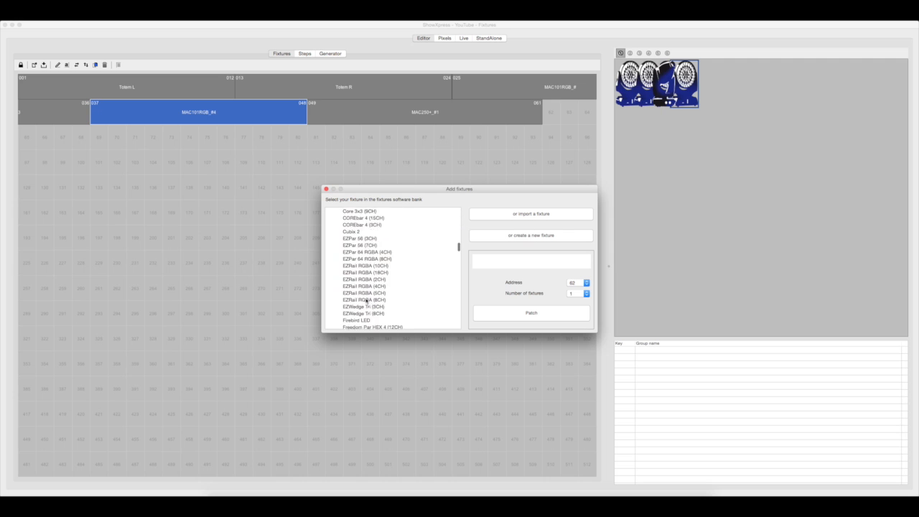
scroll(366, 302, down, 10)
scroll(366, 300, down, 5)
scroll(366, 300, up, 10)
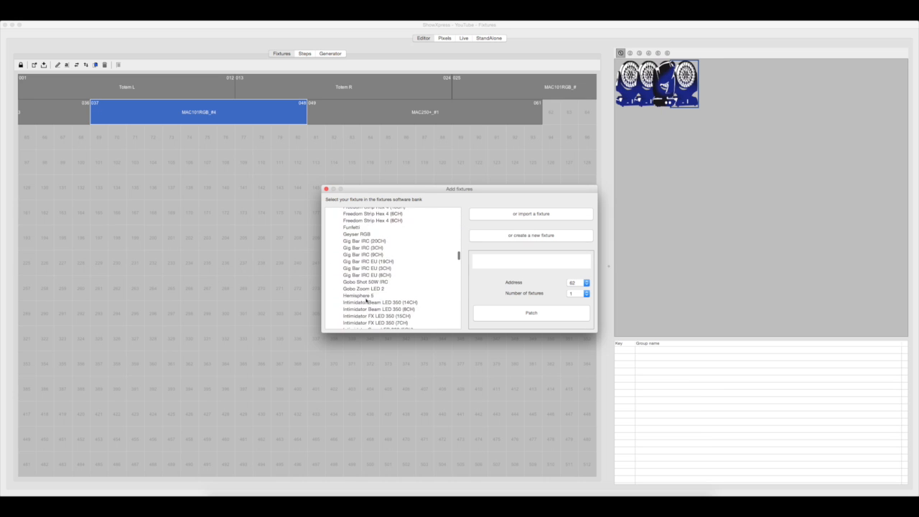
scroll(366, 300, down, 5)
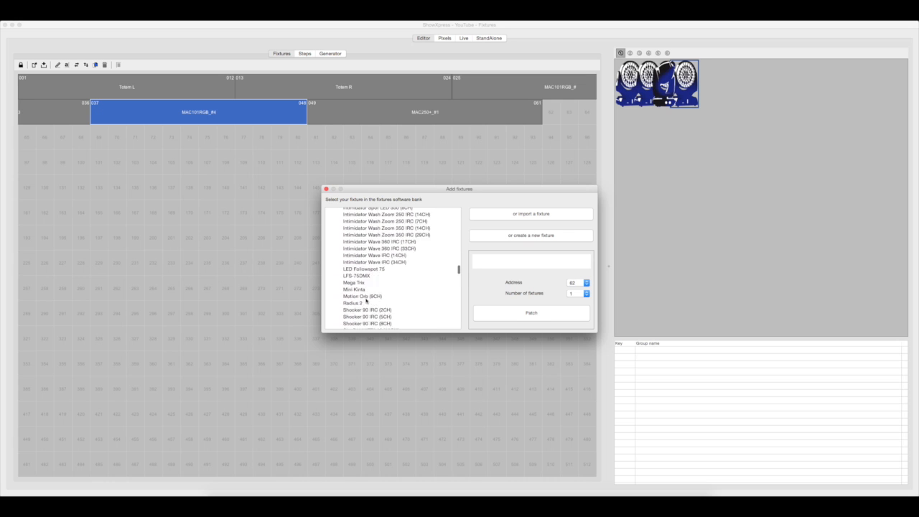
scroll(366, 301, down, 10)
scroll(366, 300, down, 5)
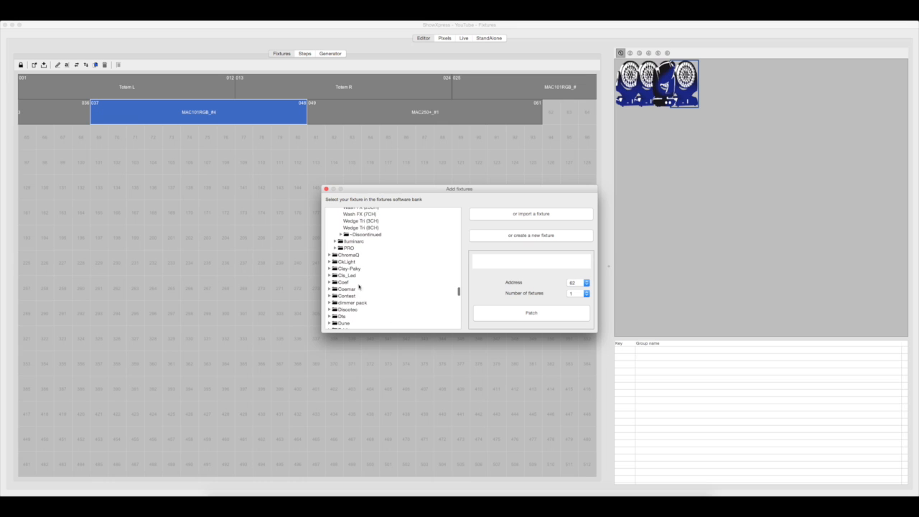
Look through the Chauvet PRO models and their channel modes, then collapse the Chauvet folder.
scroll(366, 278, down, 5)
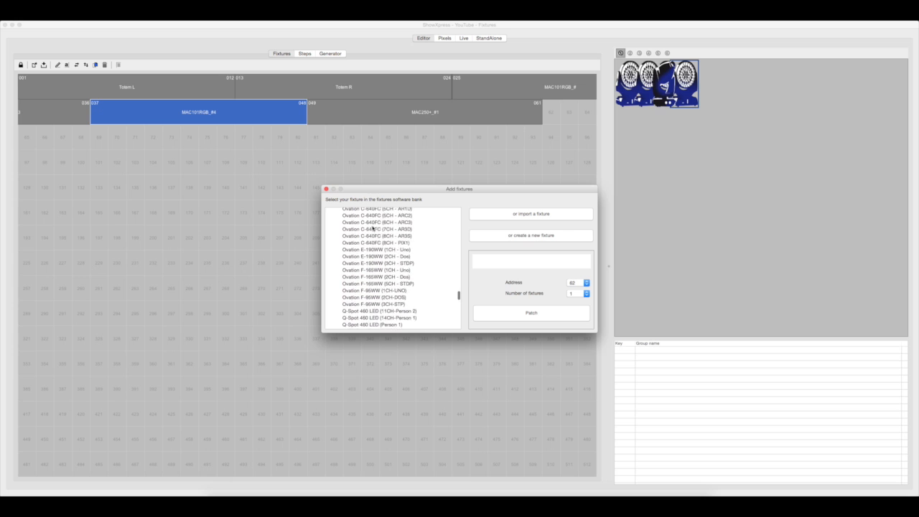
scroll(372, 228, up, 10)
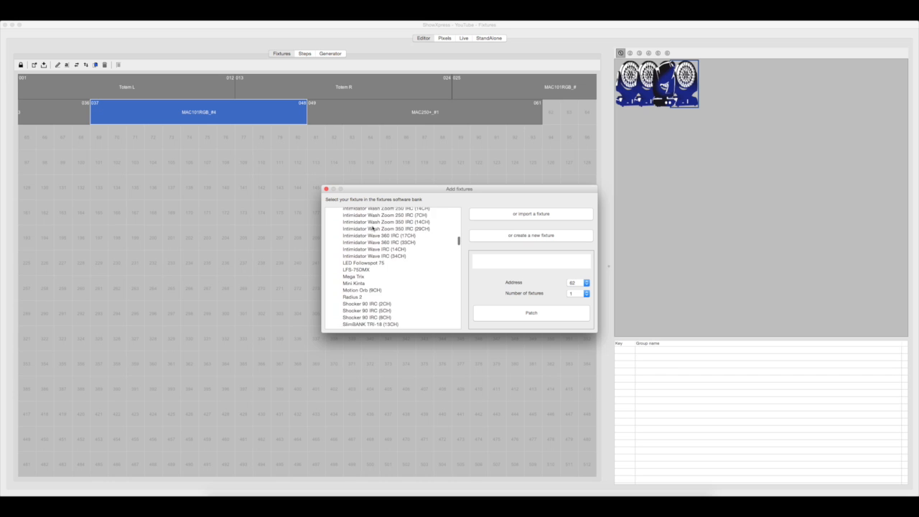
scroll(372, 228, up, 5)
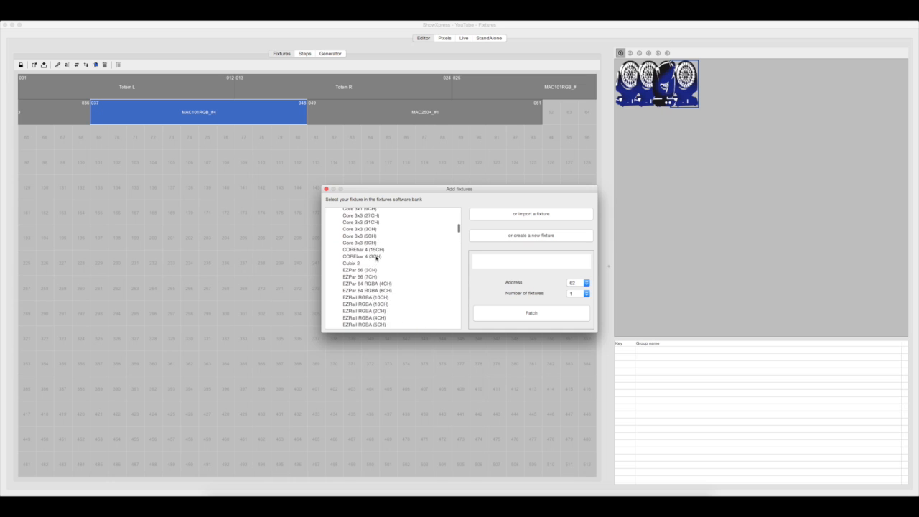
scroll(376, 258, up, 5)
scroll(376, 258, down, 2)
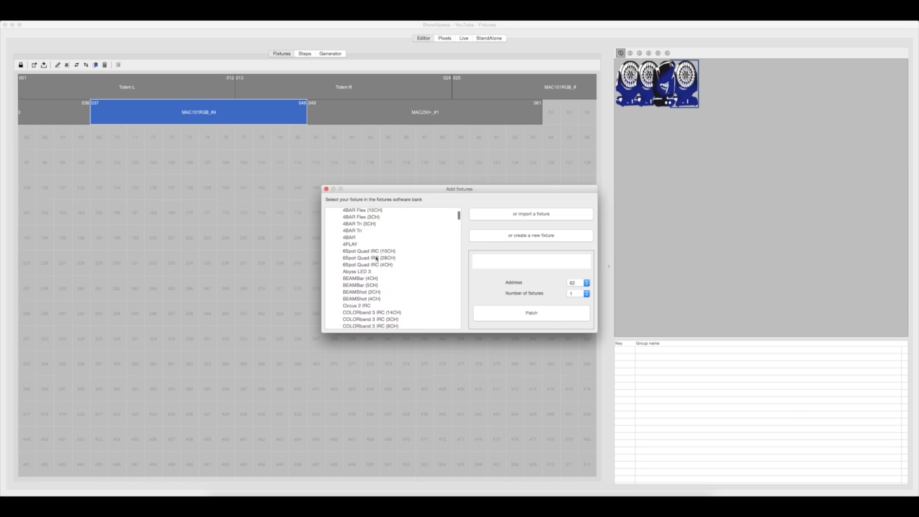
scroll(345, 224, up, 2)
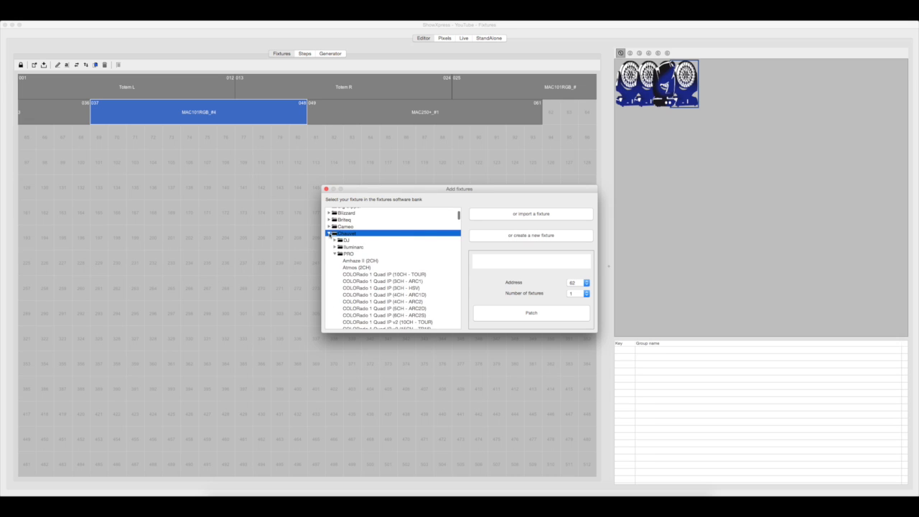
click(329, 234)
Patch one American Dj ViziSpot5R(13ch) fixture at address 62.
scroll(328, 232, up, 5)
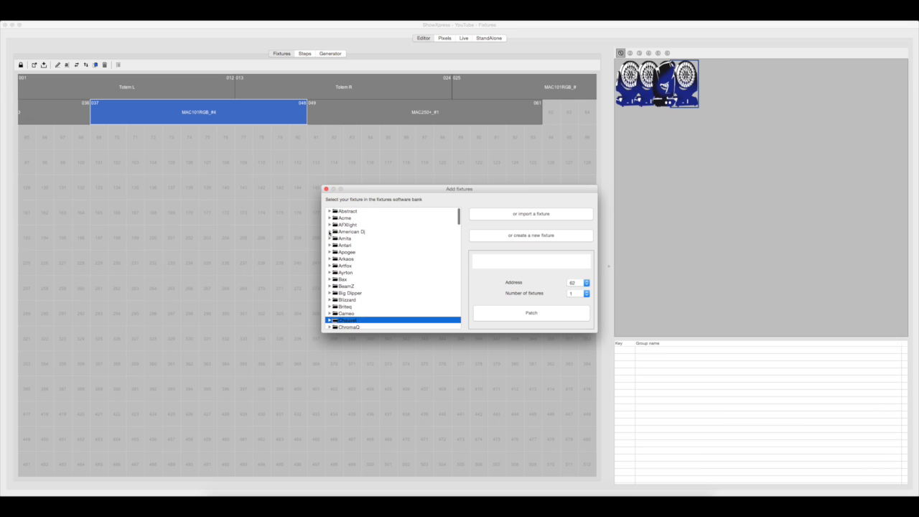
click(330, 232)
scroll(358, 287, down, 15)
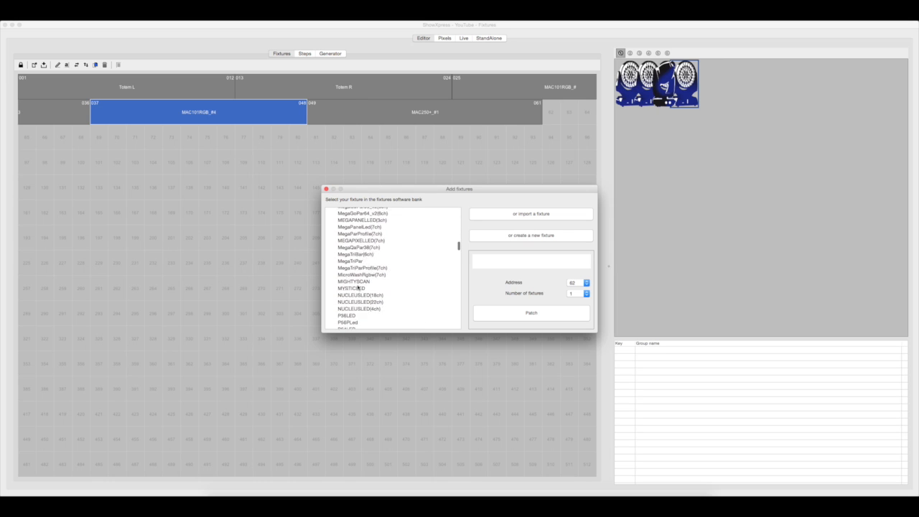
scroll(357, 288, down, 15)
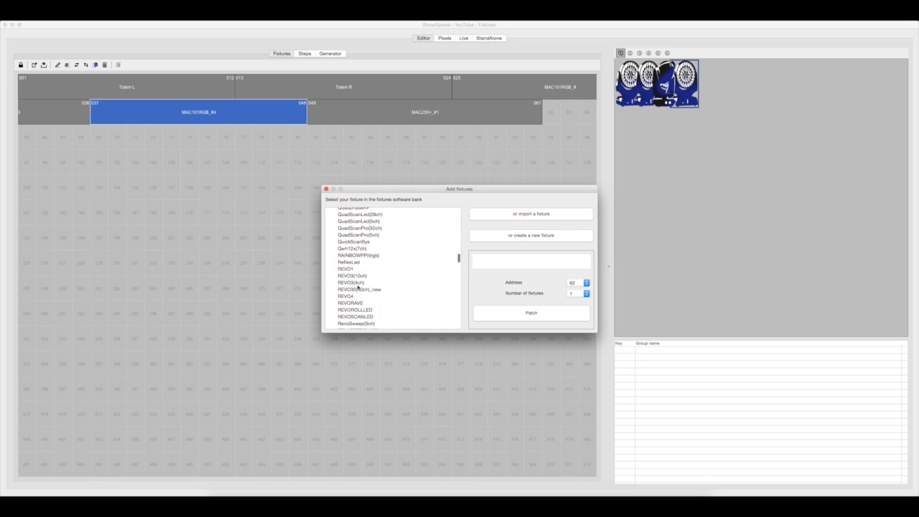
scroll(358, 287, down, 5)
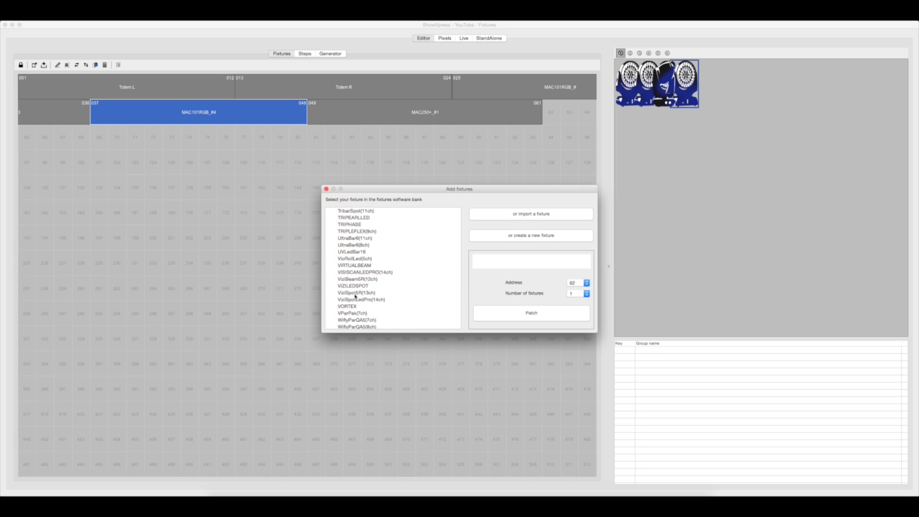
click(357, 292)
click(540, 319)
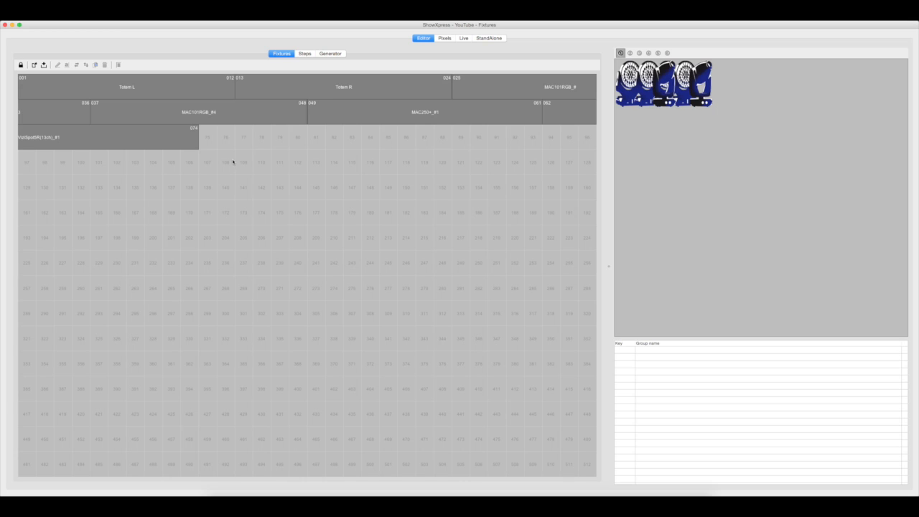
Open the ViziSpot5R(13ch) fixture definition to examine its channel list, and close it.
double_click(115, 141)
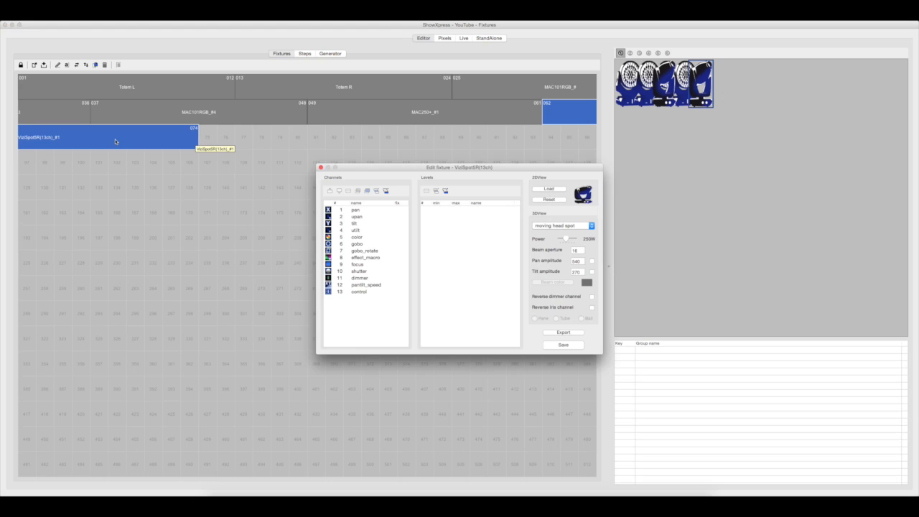
drag(356, 168, 250, 160)
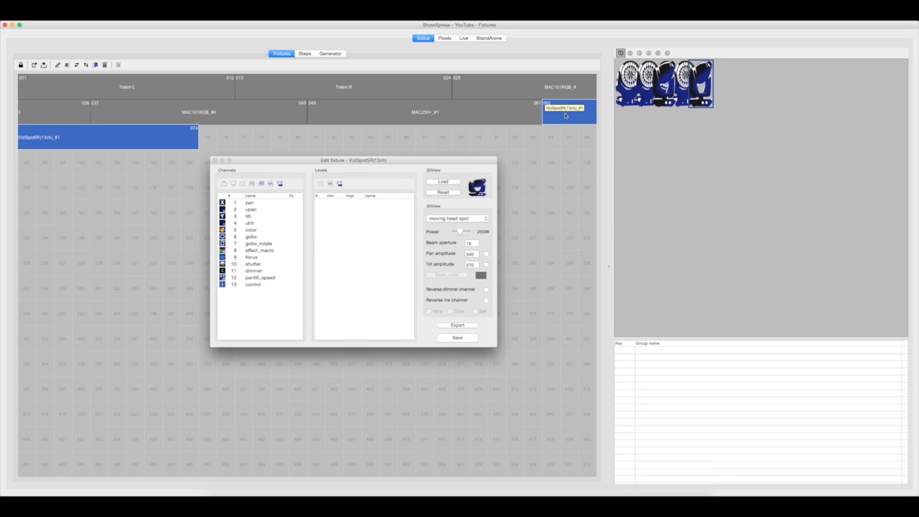
click(564, 115)
click(214, 161)
Reopen the ViziSpot5R(13ch) fixture definition and examine the levels of its color channel.
right_click(566, 118)
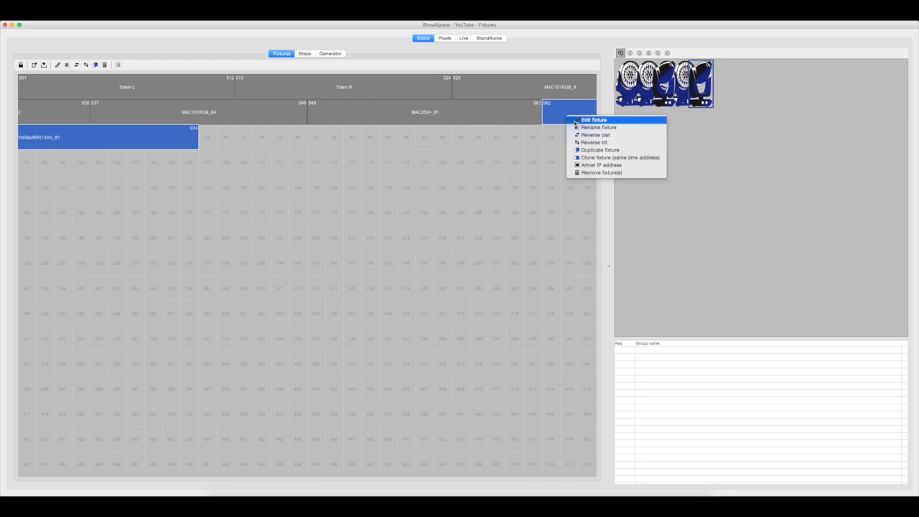
click(572, 120)
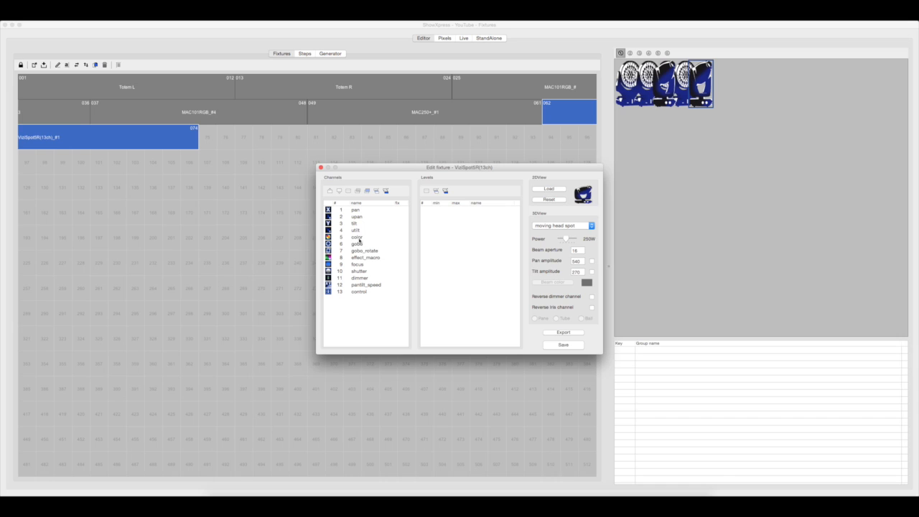
click(366, 238)
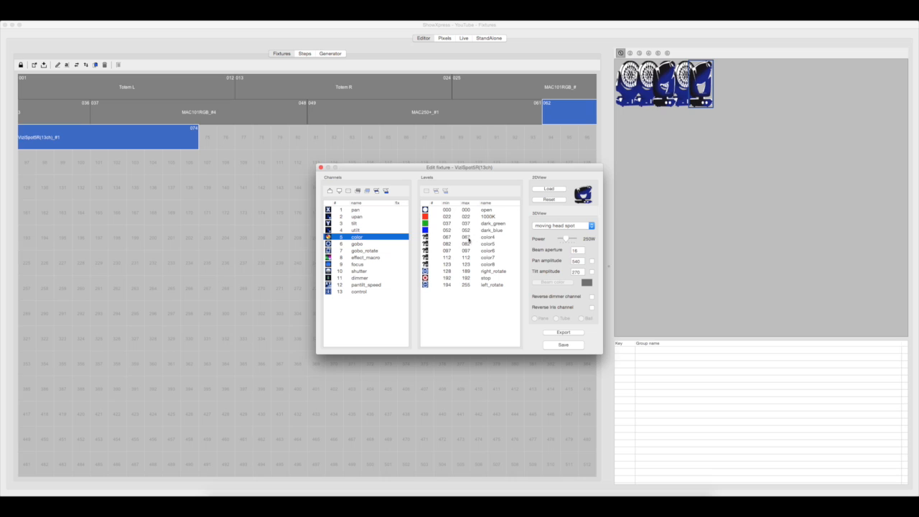
Assign the yellow 3000K preset to the color4 level at DMX value 67 of the color channel.
click(444, 231)
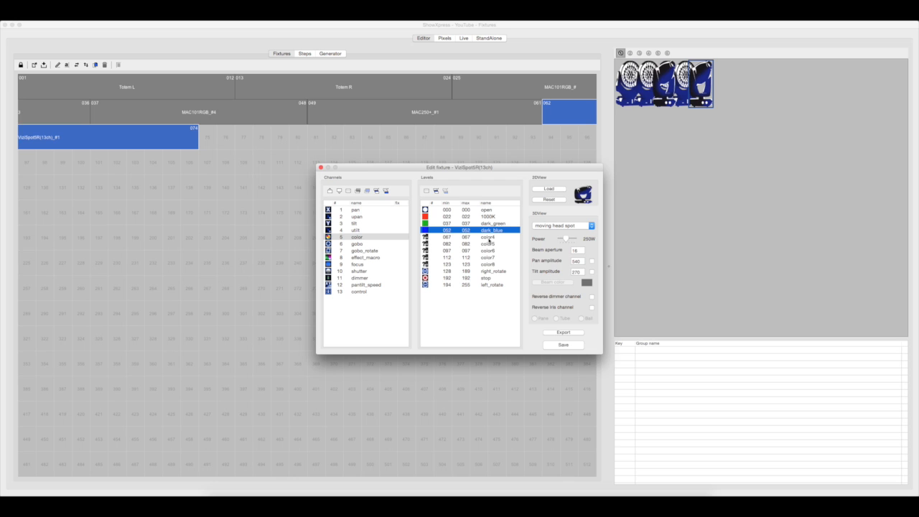
double_click(489, 237)
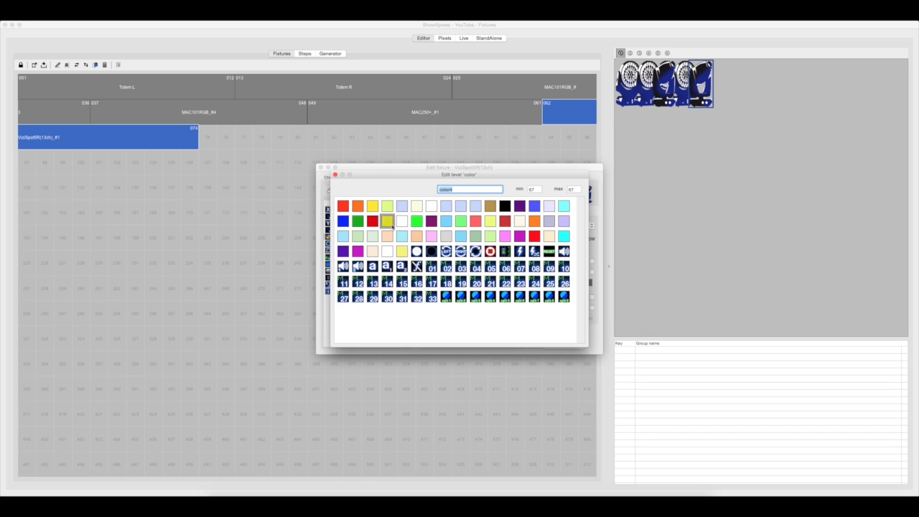
click(372, 207)
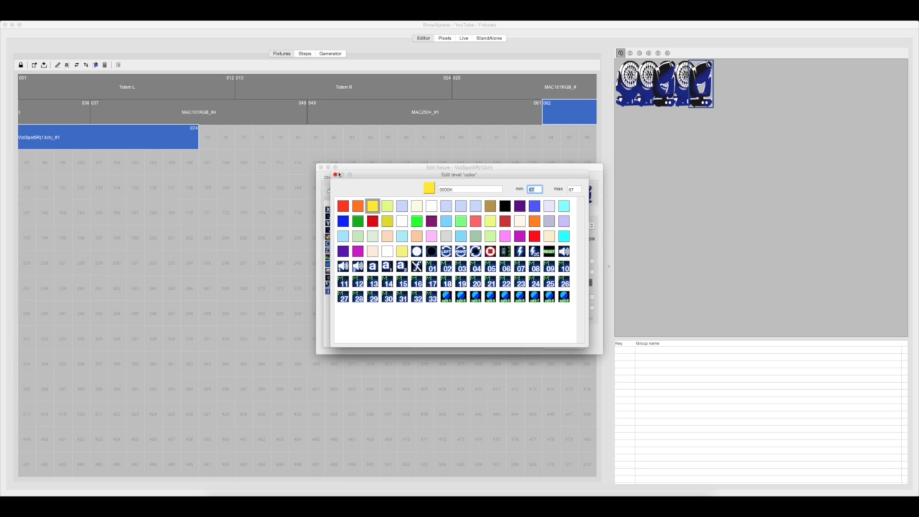
click(336, 174)
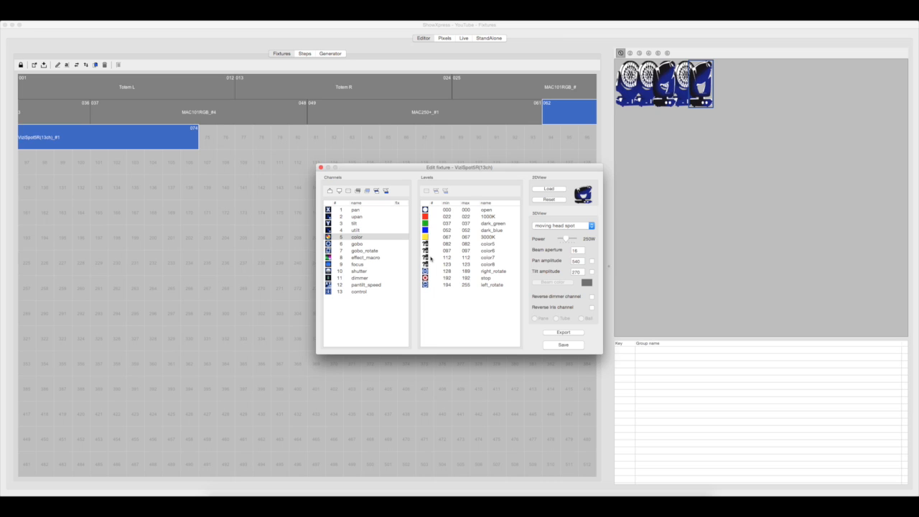
Examine the levels of the shutter channel and the control channel.
click(353, 271)
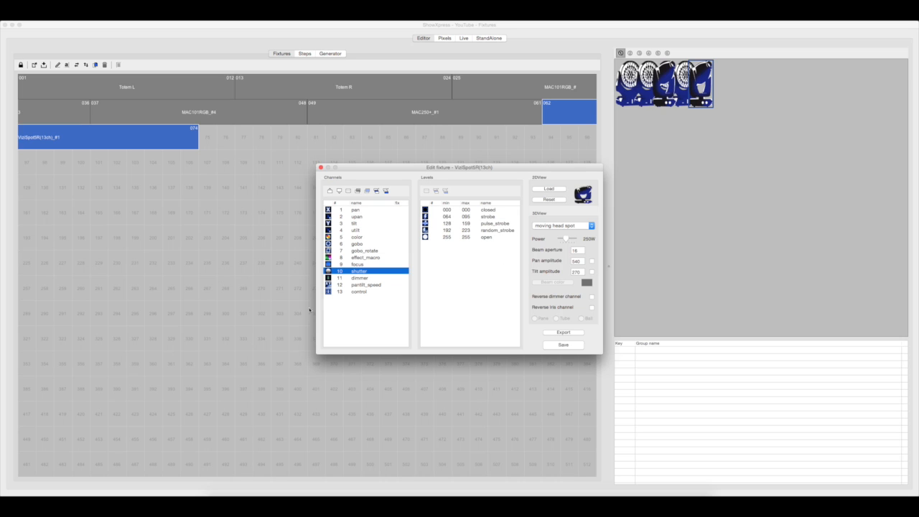
click(358, 291)
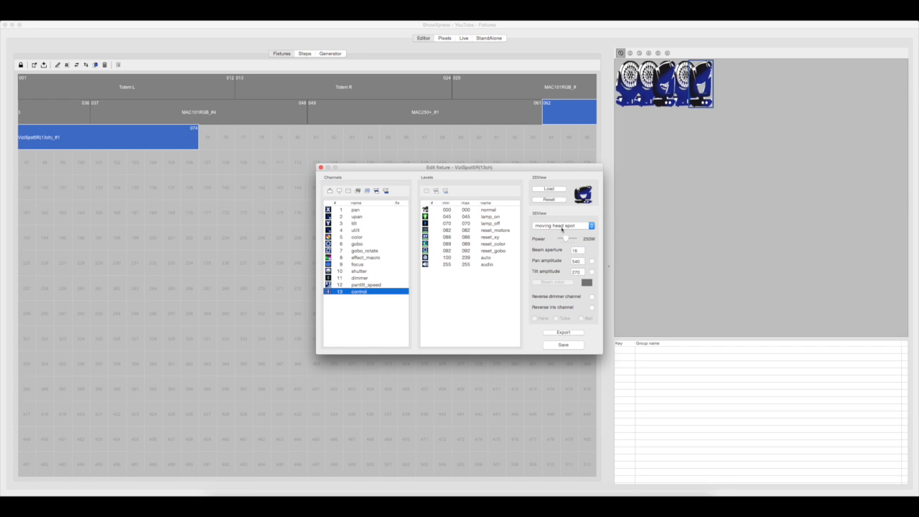
Try the not in 3DView type for the fixture, restore moving head spot, and look through the available 3DView types.
click(558, 226)
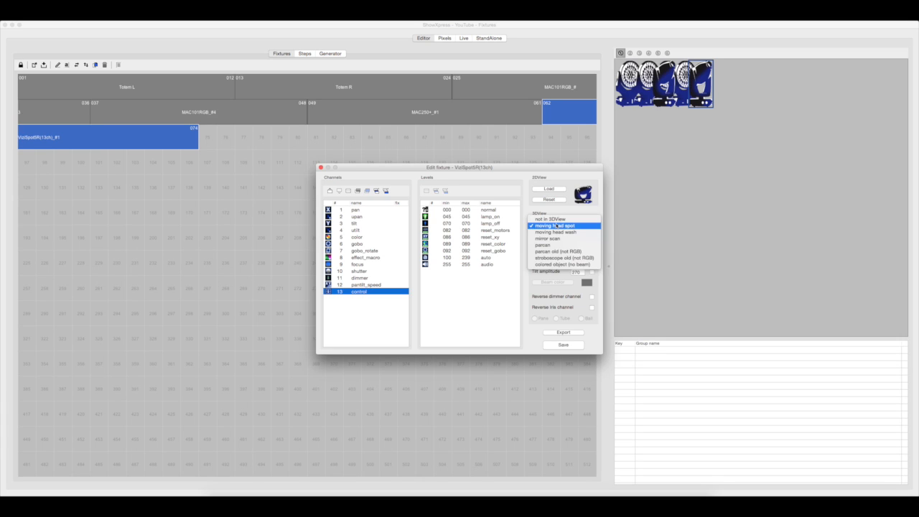
click(557, 220)
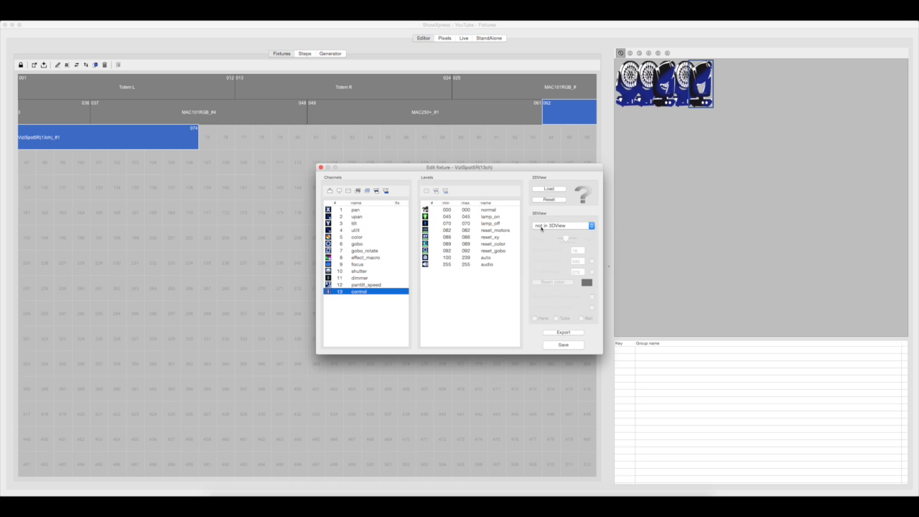
click(541, 227)
click(544, 233)
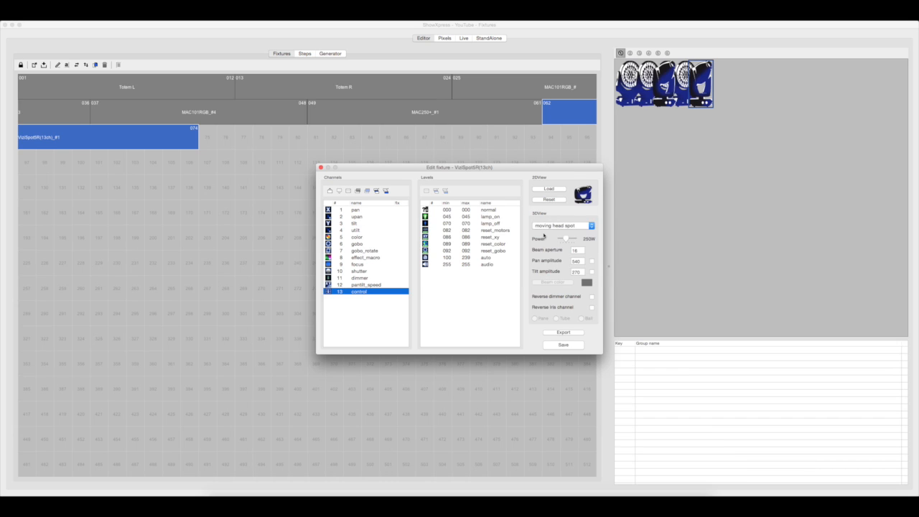
click(545, 226)
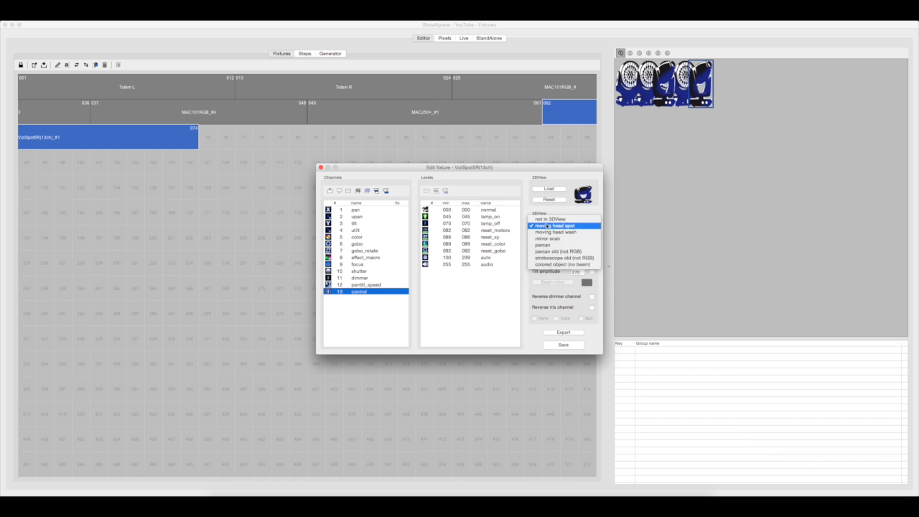
click(523, 263)
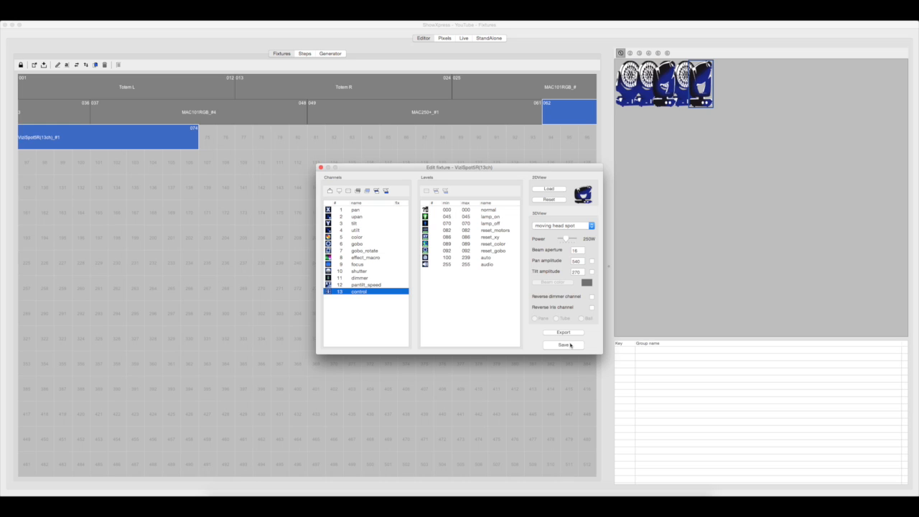
Examine the gobo channel's levels, then save the ViziSpot5R(13ch) fixture definition and close it.
click(355, 247)
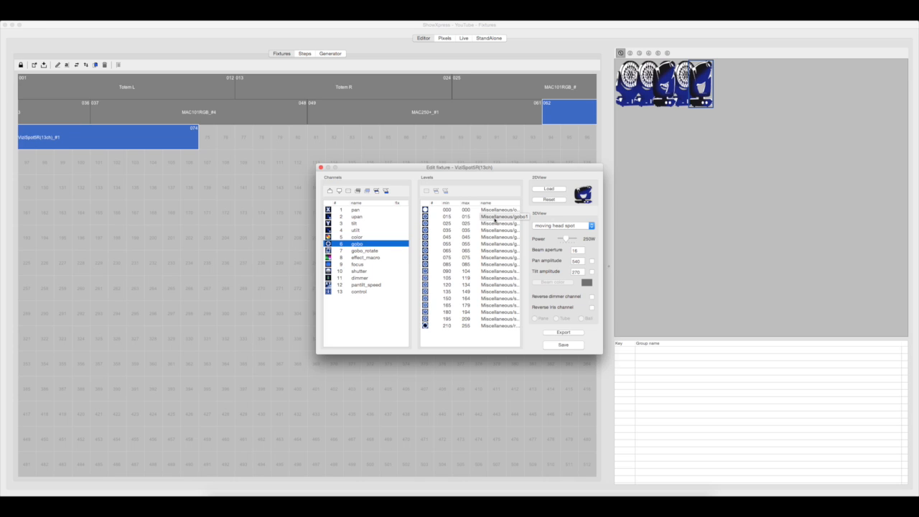
click(562, 345)
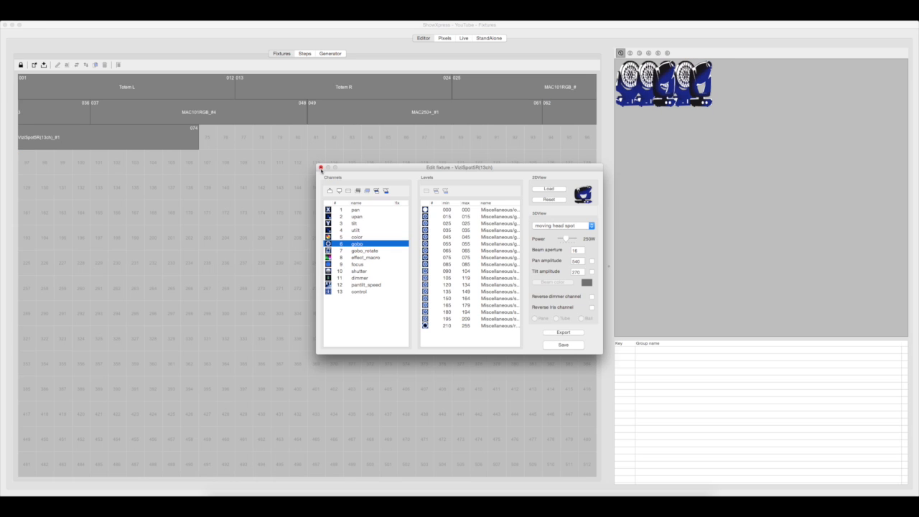
click(321, 168)
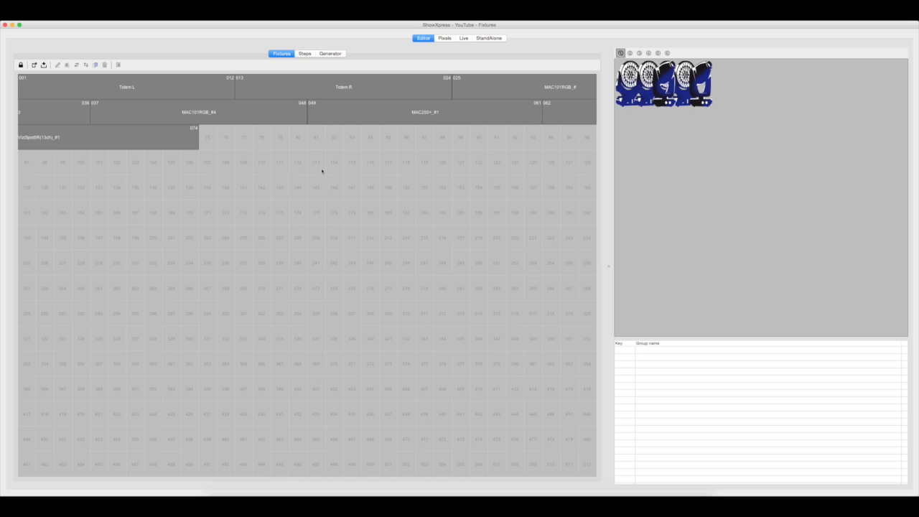